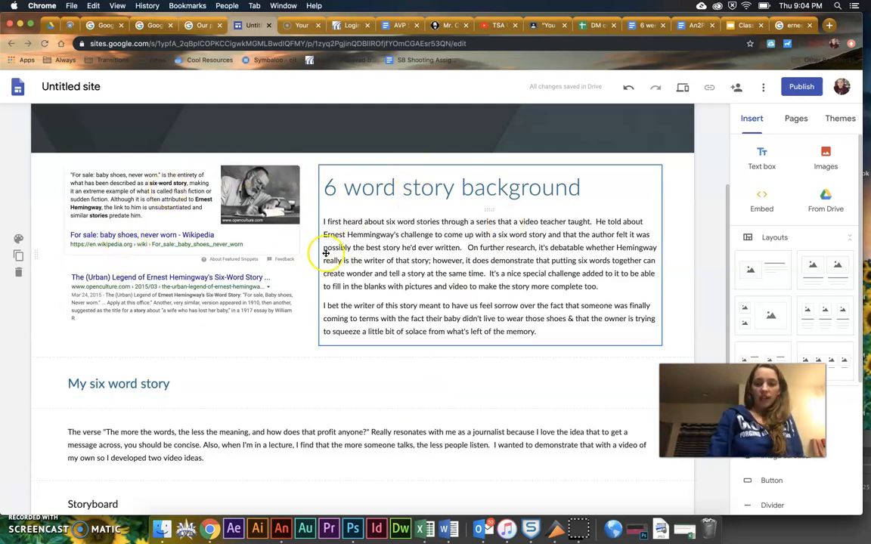
Review the six word story background, the personal story paragraph and the Storyboard heading on the page.
{"action": "left_click", "coordinate": [537, 285]}
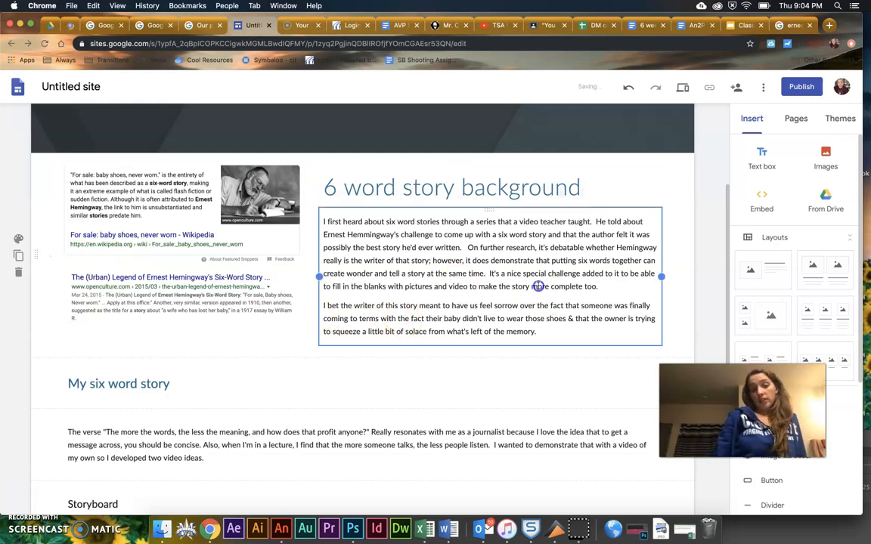
{"action": "left_click", "coordinate": [153, 235]}
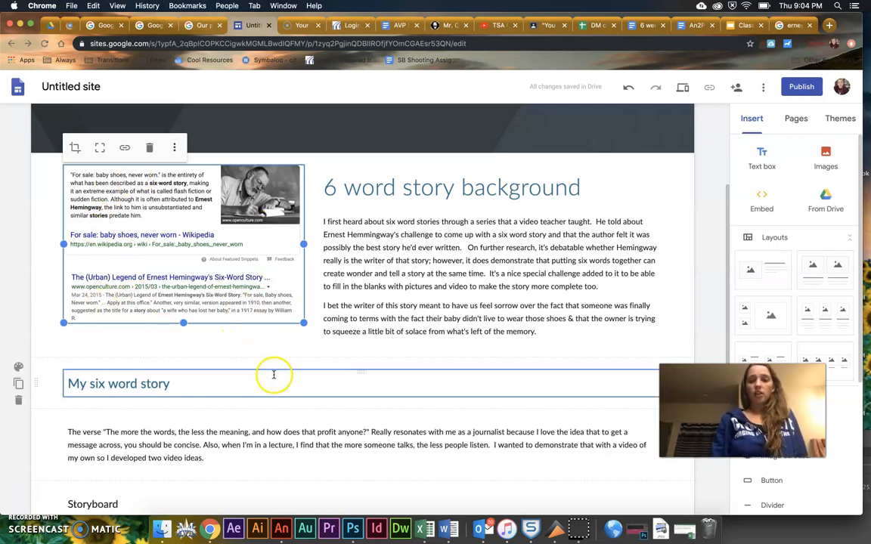
{"action": "left_click", "coordinate": [225, 359]}
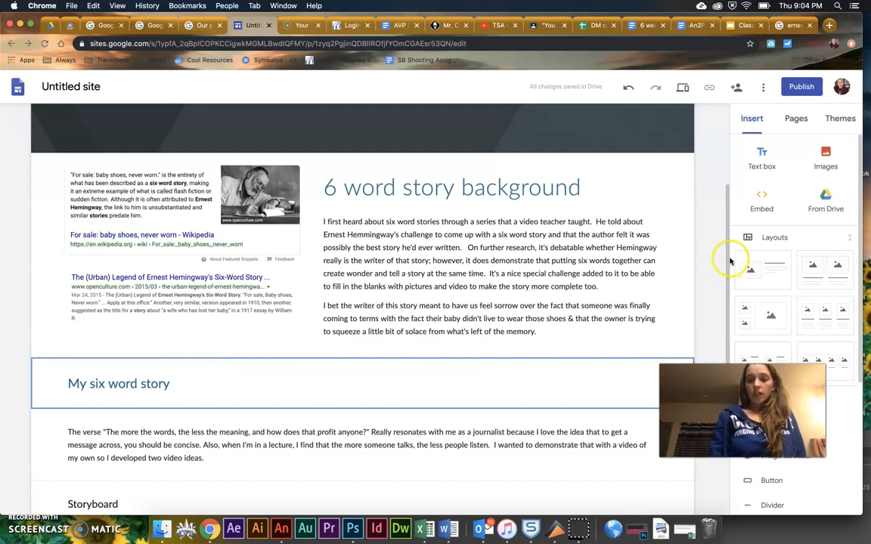
{"action": "scroll", "coordinate": [709, 310], "scroll_direction": "down", "scroll_amount": 3}
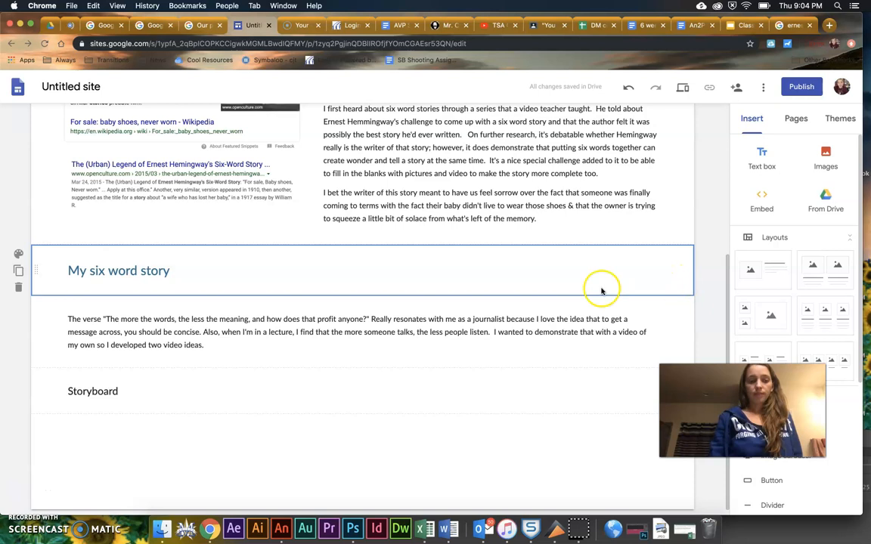
{"action": "left_click", "coordinate": [309, 319]}
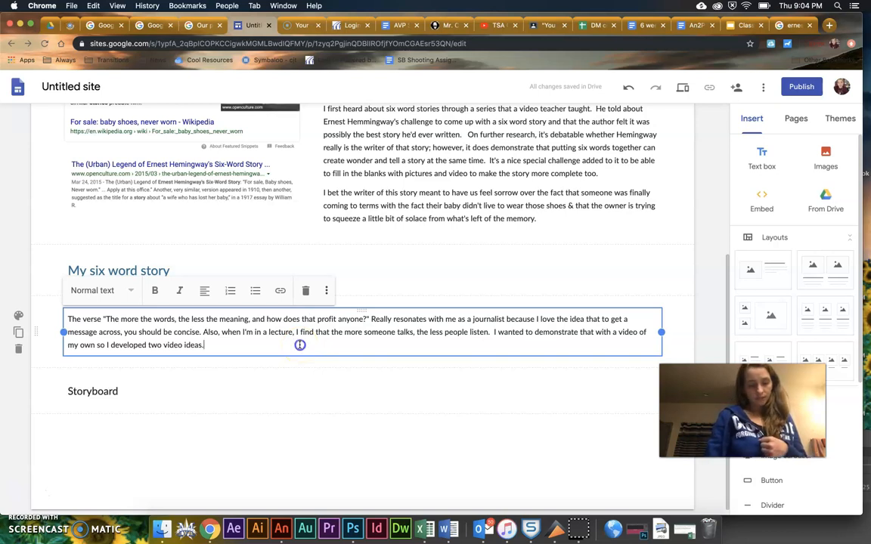
{"action": "left_click", "coordinate": [234, 391]}
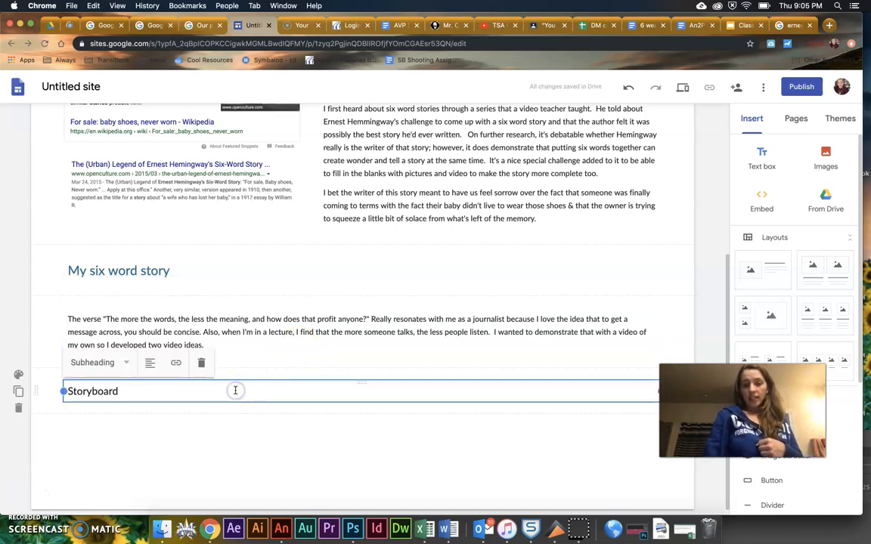
{"action": "left_click", "coordinate": [200, 450]}
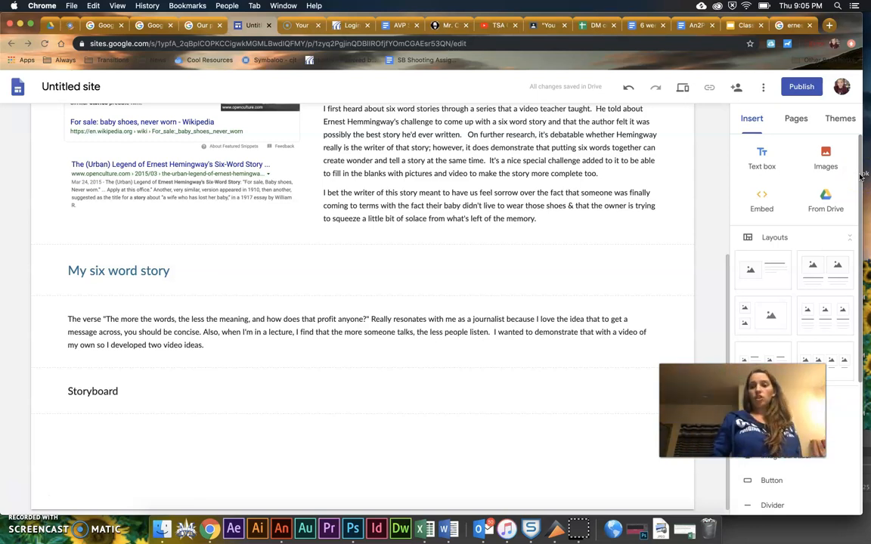
Open the storyboards folder from Google Drive for inserting files and check which account is signed in.
{"action": "left_click", "coordinate": [823, 199]}
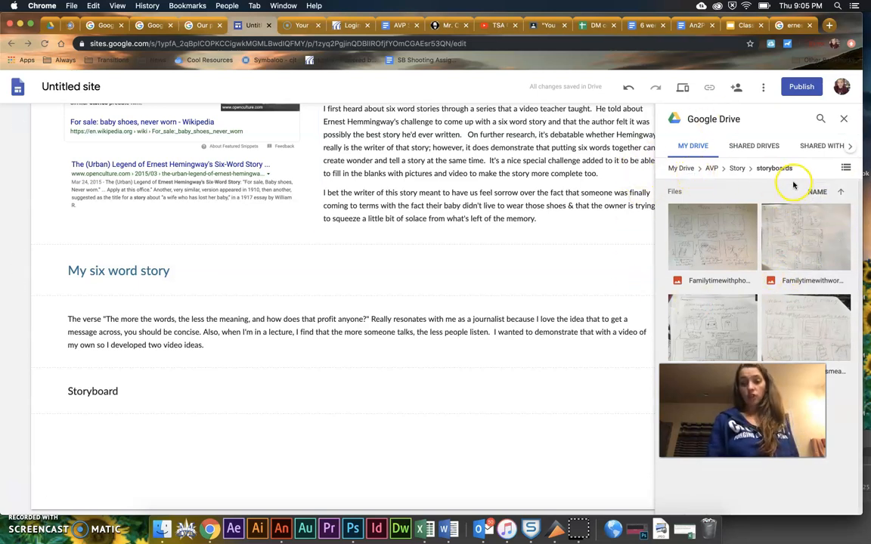
{"action": "left_click", "coordinate": [843, 88]}
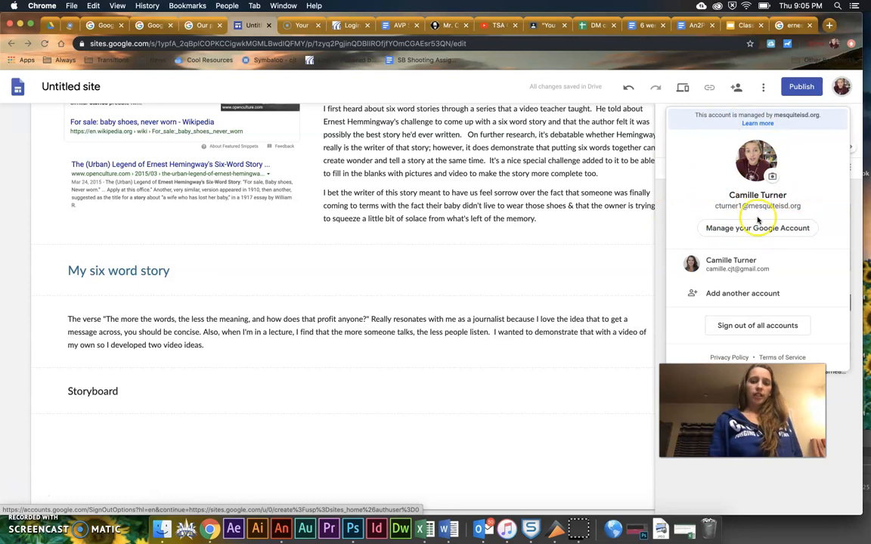
{"action": "left_click", "coordinate": [350, 210]}
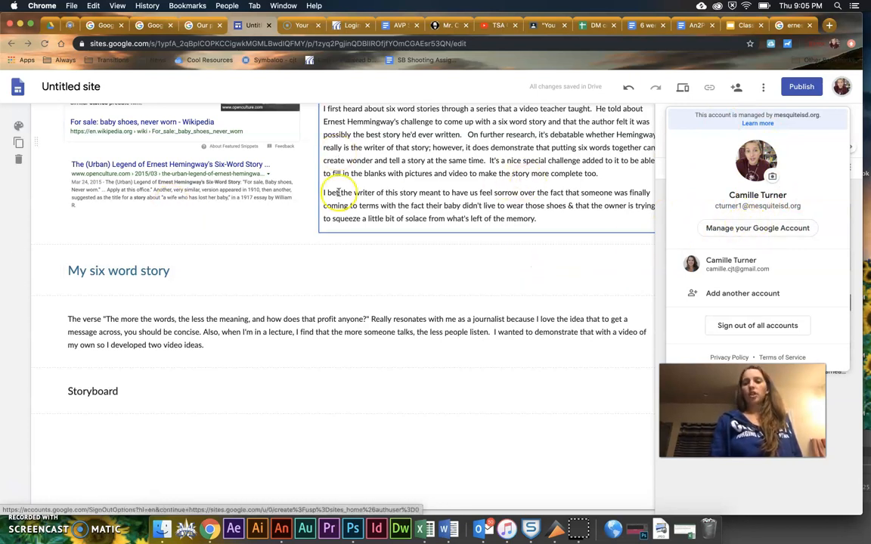
{"action": "left_click", "coordinate": [145, 133]}
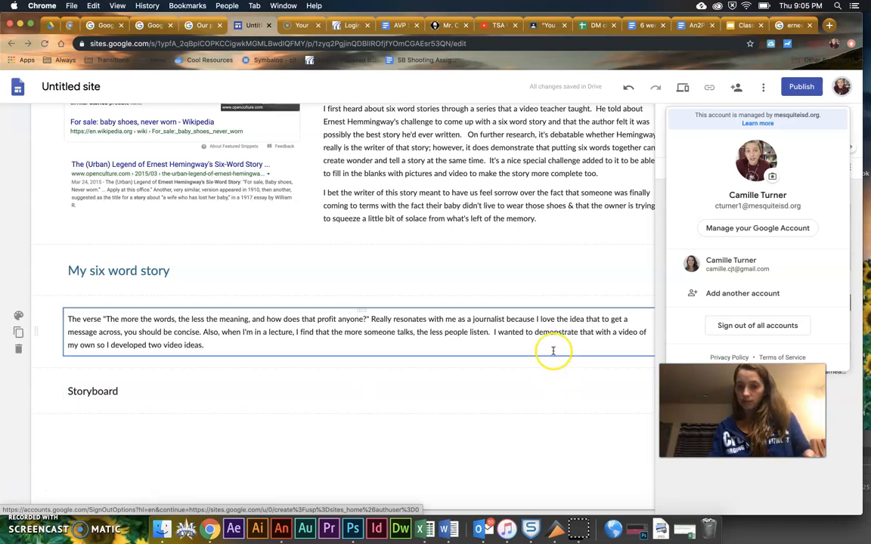
{"action": "left_click", "coordinate": [611, 269]}
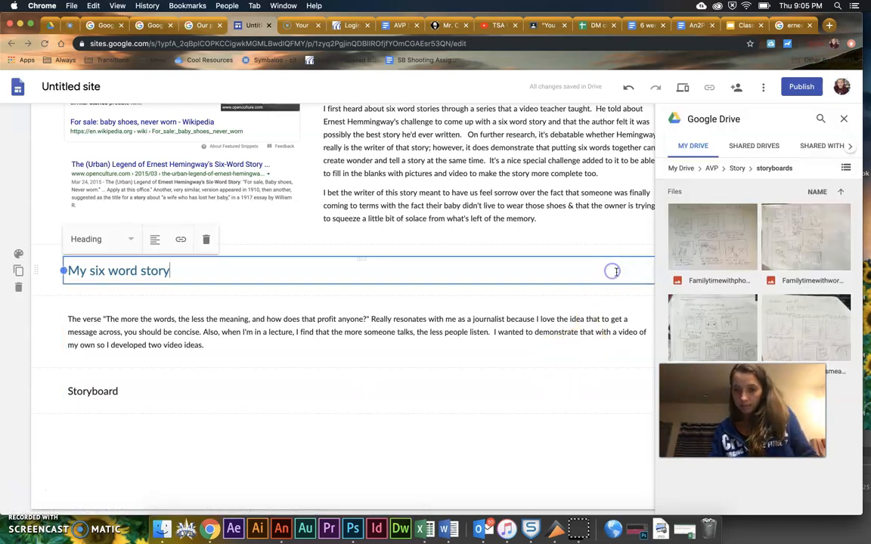
Insert the "more words / less meaning for what?" storyboard photo from the Drive folder below the Storyboard heading.
{"action": "left_click", "coordinate": [707, 243]}
{"action": "left_click", "coordinate": [707, 249]}
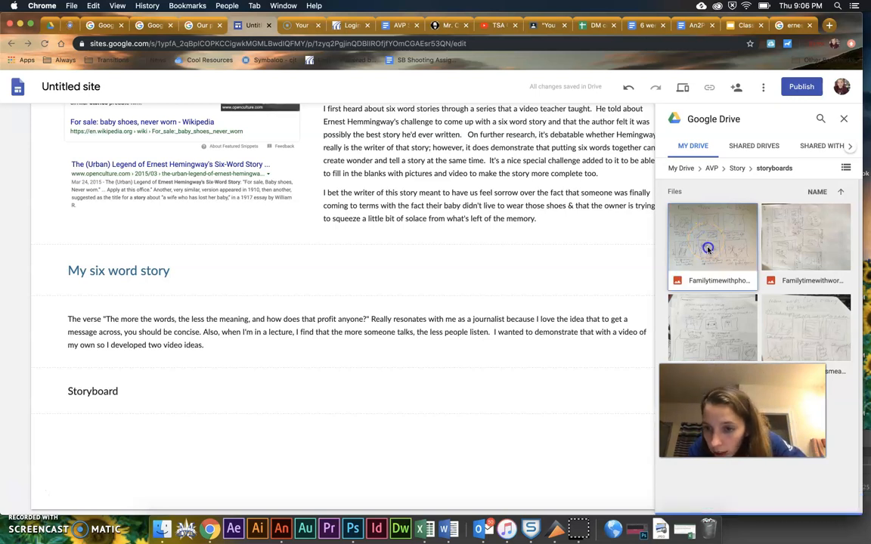
{"action": "left_click", "coordinate": [793, 331]}
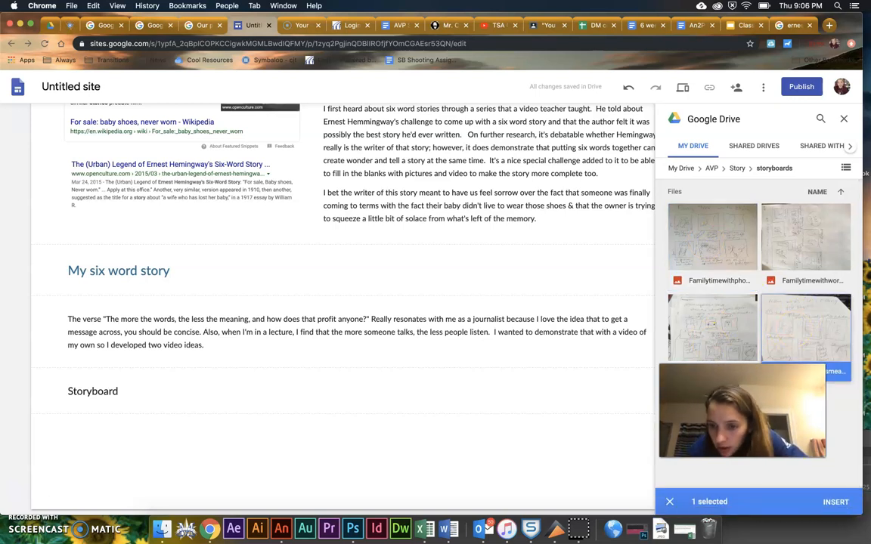
{"action": "left_click", "coordinate": [835, 503]}
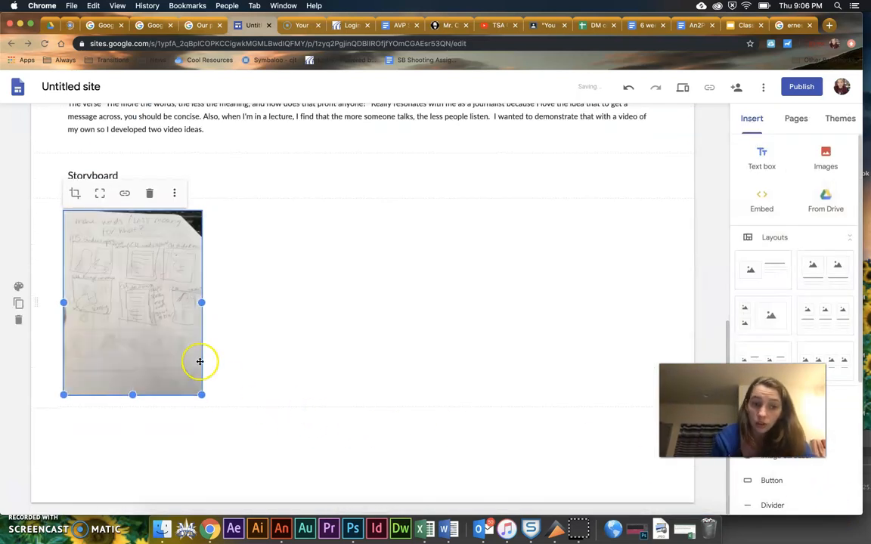
{"action": "left_click", "coordinate": [316, 307]}
{"action": "left_click", "coordinate": [142, 291]}
{"action": "left_click", "coordinate": [432, 253]}
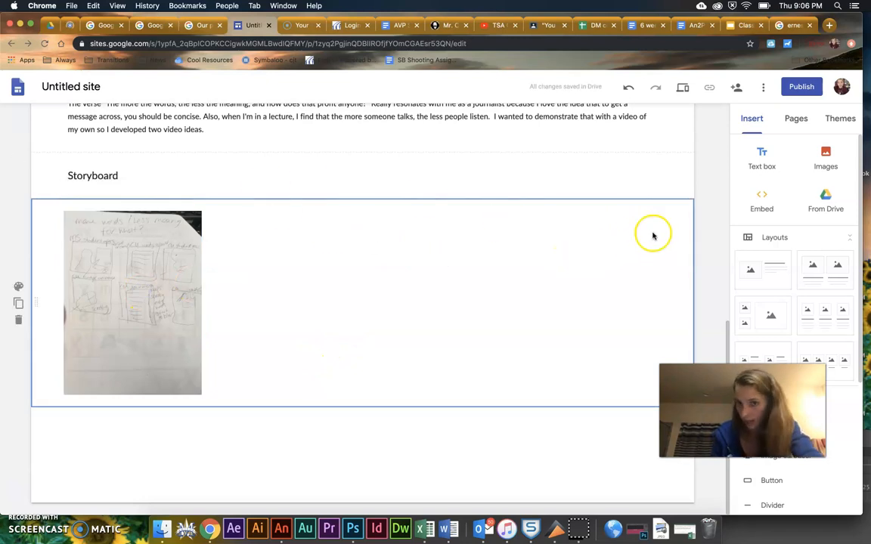
Add a text box below the storyboard photo and narrow it so it starts just past the photo's right edge.
{"action": "left_click", "coordinate": [762, 155]}
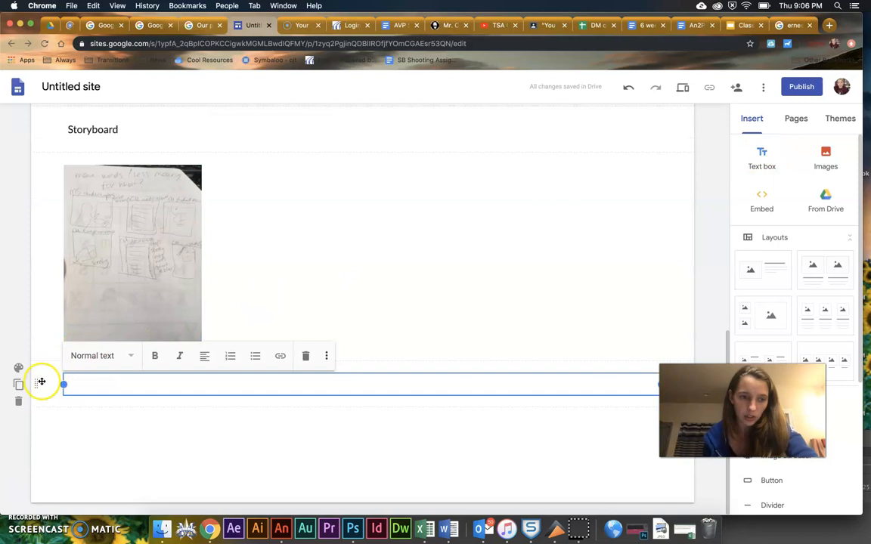
{"action": "left_click_drag", "start_coordinate": [33, 384], "coordinate": [102, 378]}
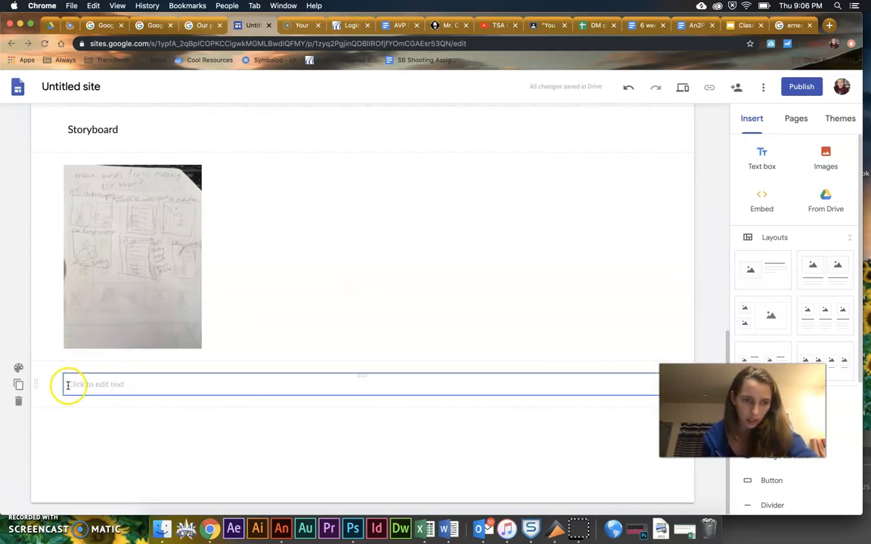
{"action": "left_click", "coordinate": [66, 385]}
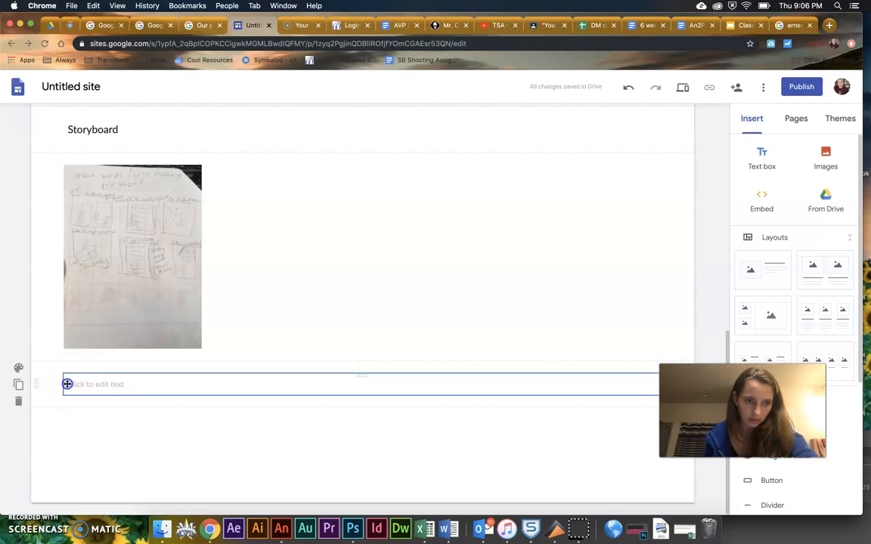
{"action": "left_click_drag", "start_coordinate": [62, 385], "coordinate": [244, 385]}
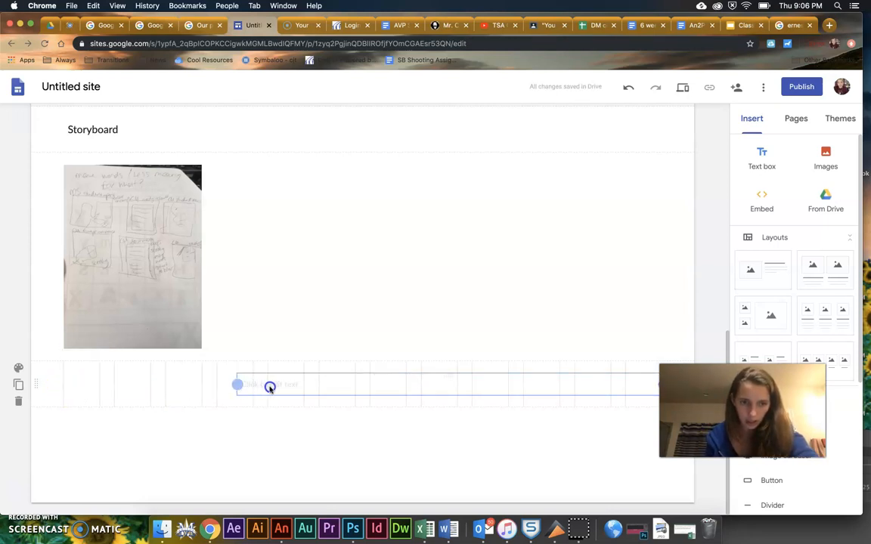
{"action": "left_click_drag", "start_coordinate": [284, 389], "coordinate": [216, 378]}
{"action": "left_click", "coordinate": [215, 384]}
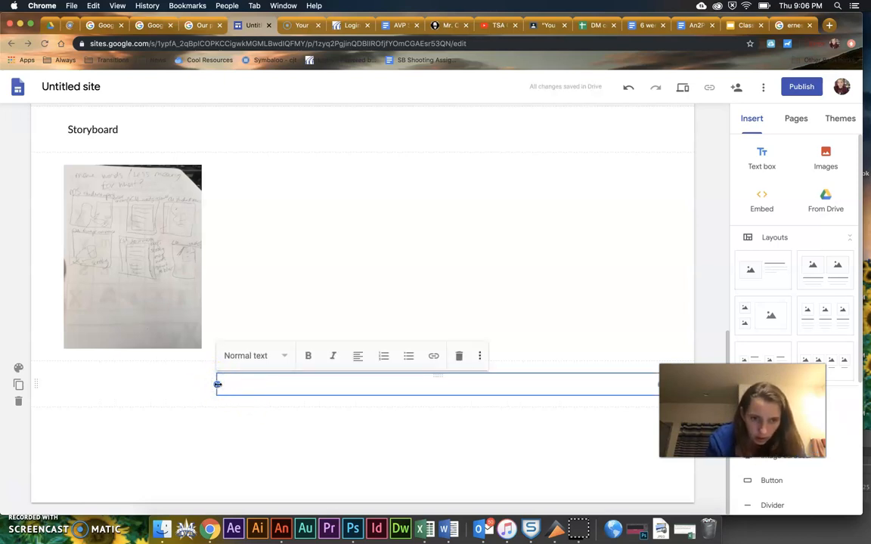
Move the empty text box up into the storyboard section, directly beside the photo.
{"action": "left_click", "coordinate": [220, 315]}
{"action": "left_click_drag", "start_coordinate": [166, 296], "coordinate": [130, 369]}
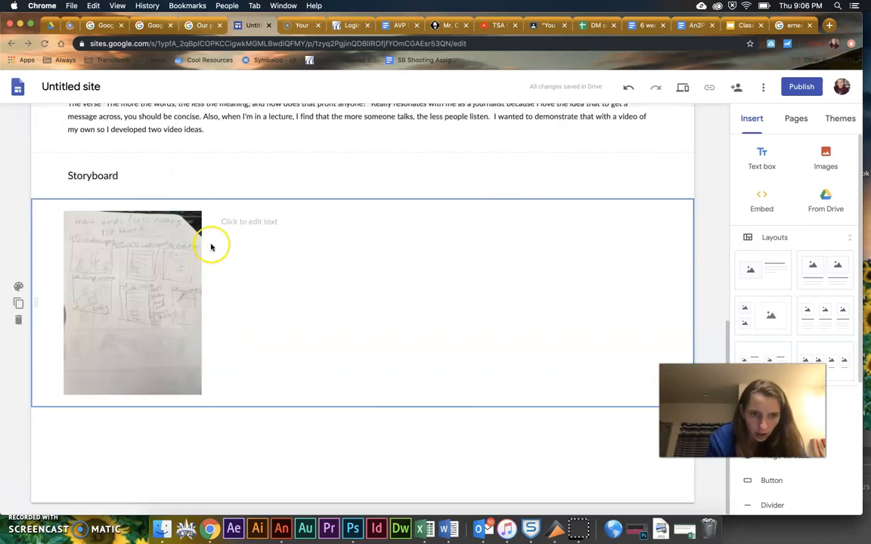
{"action": "left_click", "coordinate": [108, 174]}
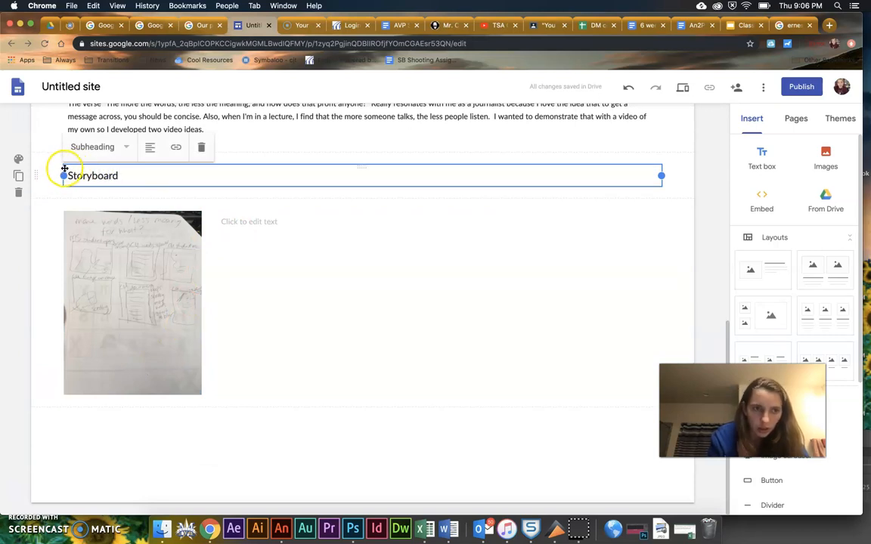
Rename the site with the owner's name followed by "Video Site".
{"action": "left_click", "coordinate": [76, 87]}
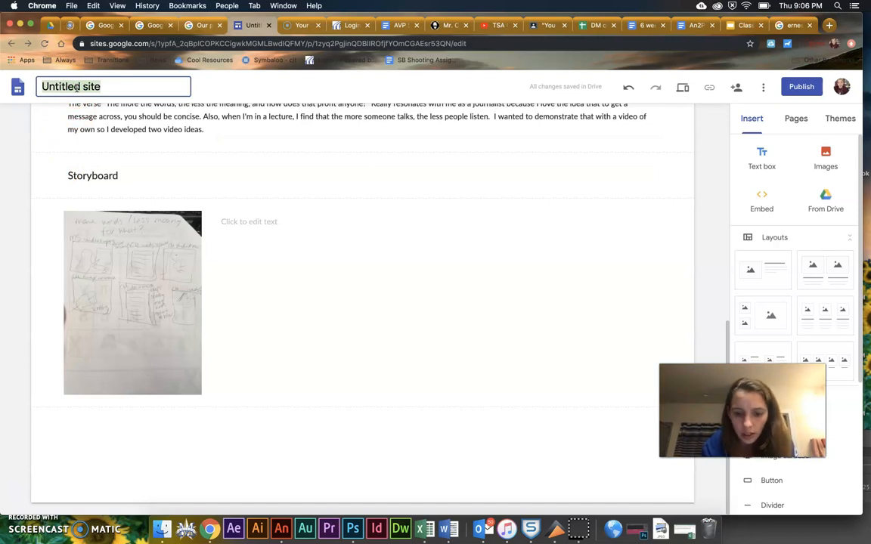
{"action": "type", "text": "Cturner Video"}
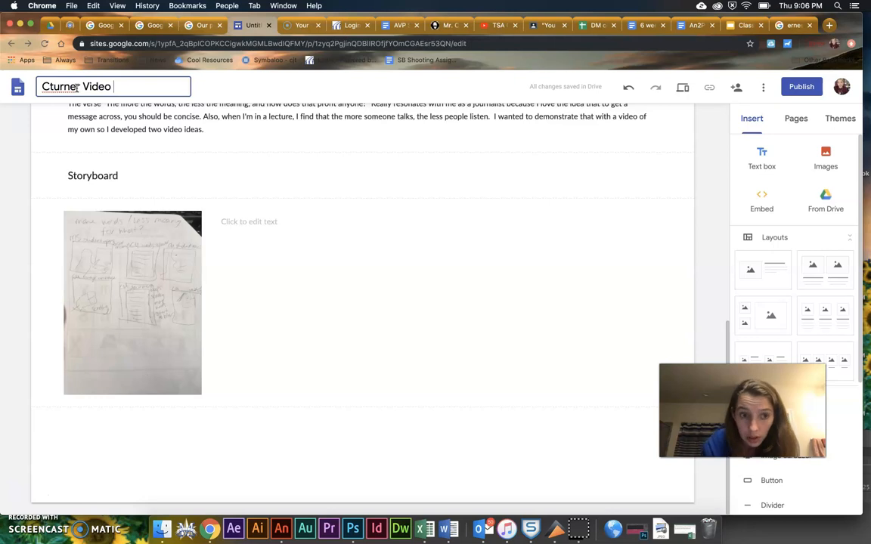
{"action": "left_click", "coordinate": [264, 269]}
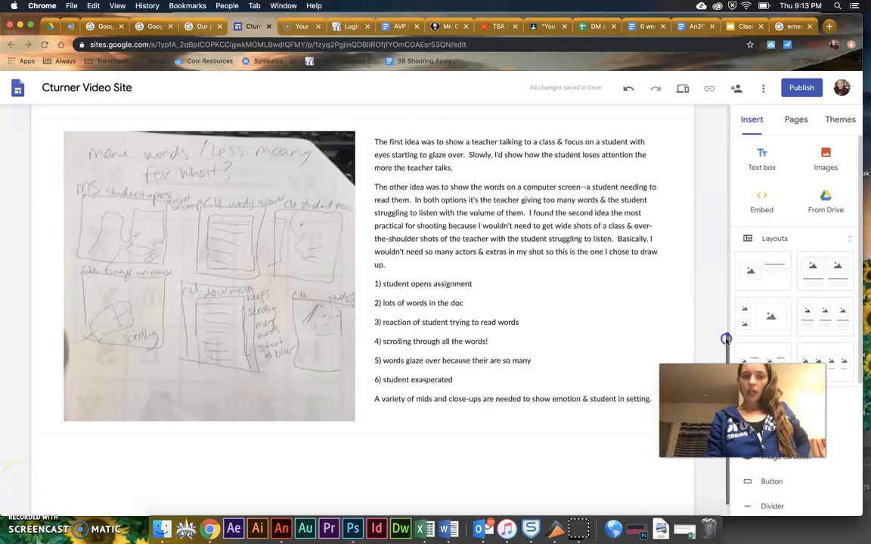
{"action": "scroll", "coordinate": [704, 319], "scroll_direction": "up", "scroll_amount": 3}
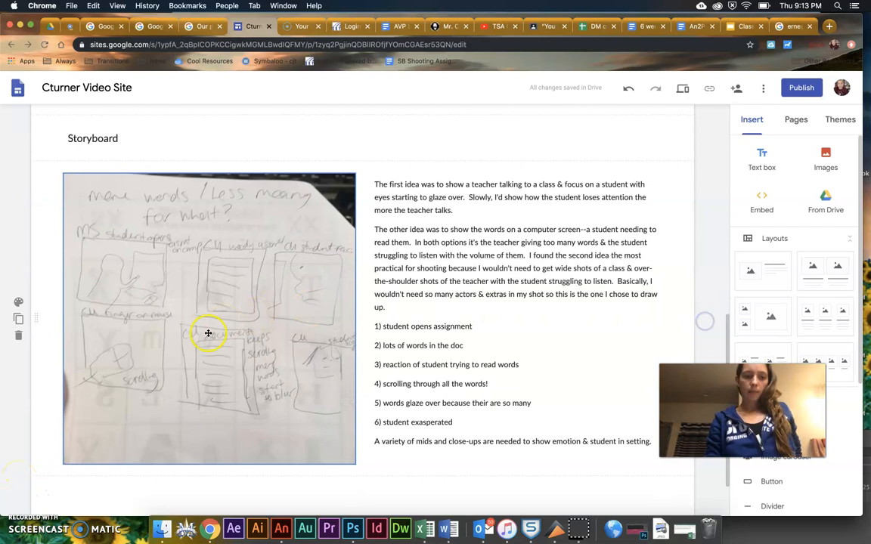
{"action": "left_click", "coordinate": [90, 258]}
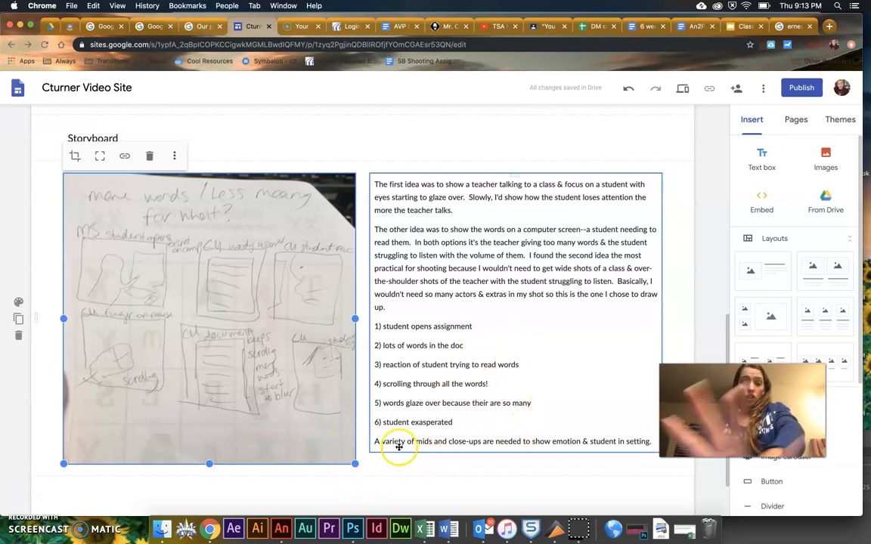
{"action": "left_click", "coordinate": [359, 426]}
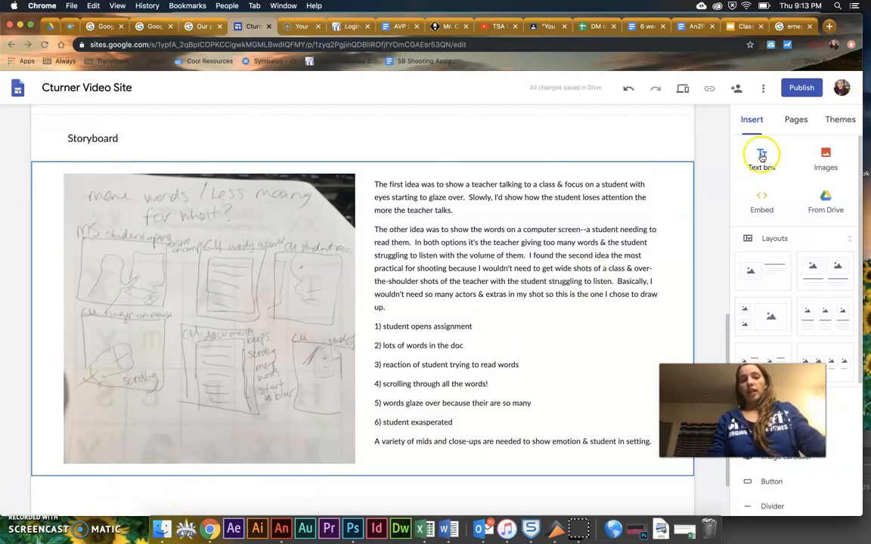
{"action": "left_click", "coordinate": [523, 235]}
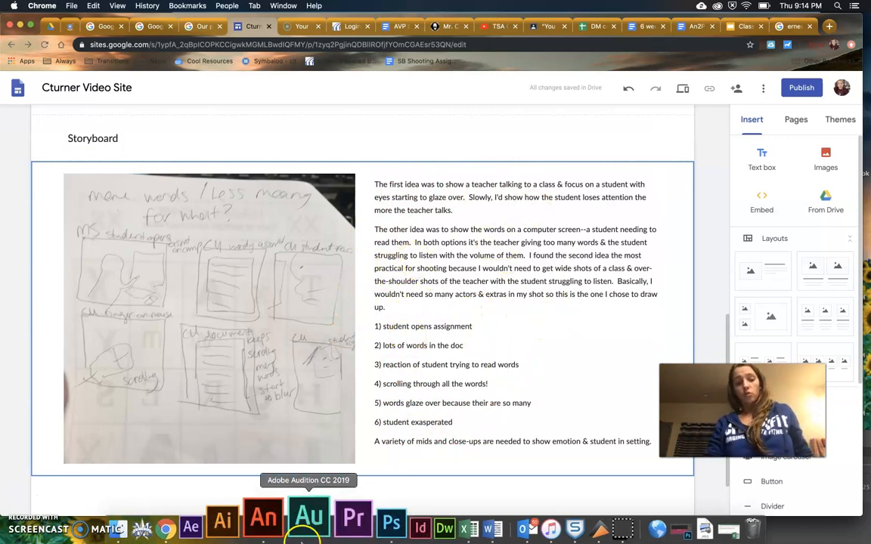
Add a Subheading reading "Shooting the Film" below the storyboard section, followed by another text box.
{"action": "left_click", "coordinate": [762, 156]}
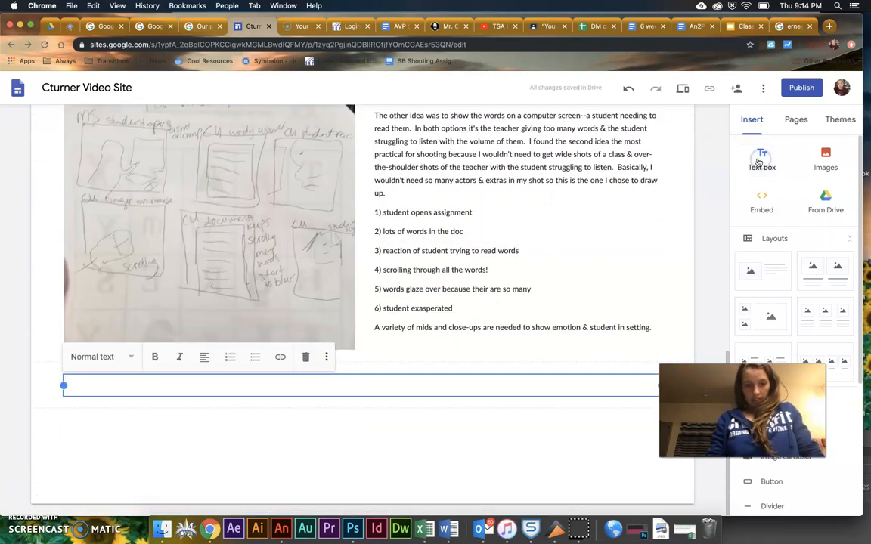
{"action": "left_click", "coordinate": [125, 360]}
{"action": "left_click", "coordinate": [119, 429]}
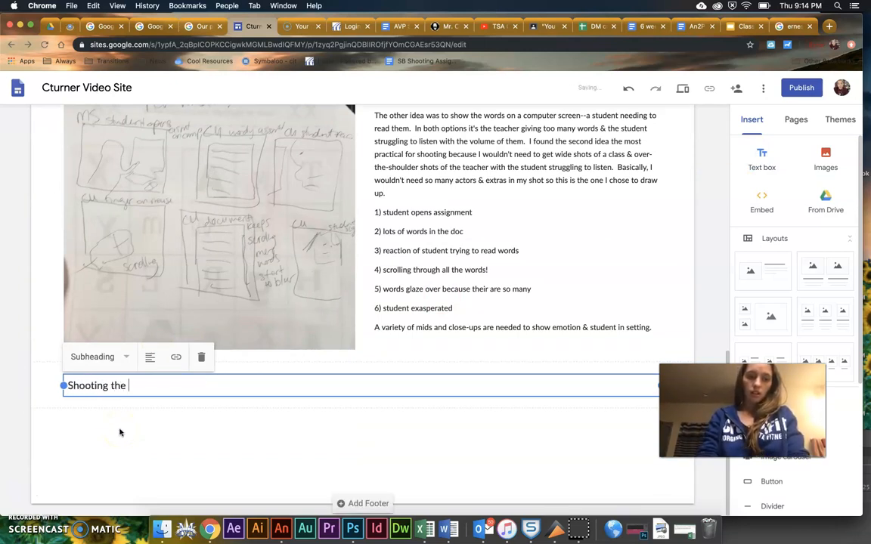
{"action": "left_click", "coordinate": [68, 419]}
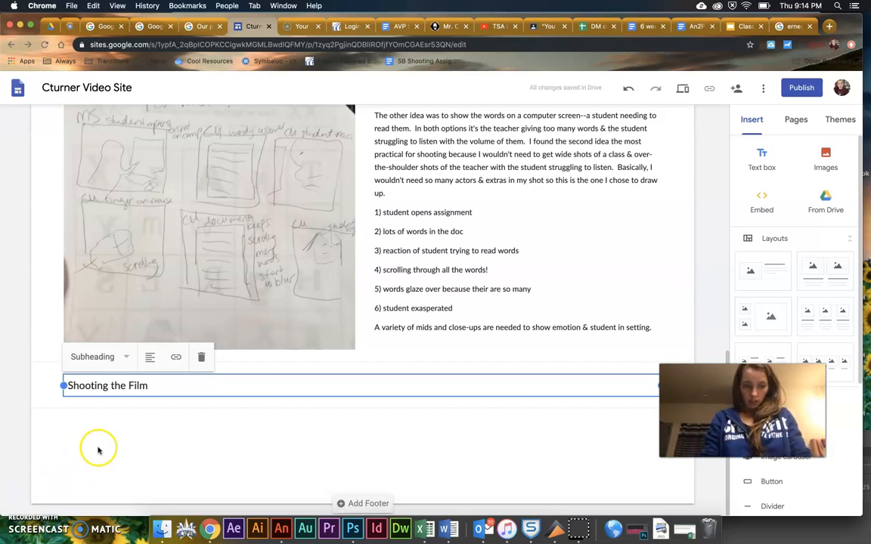
{"action": "left_click", "coordinate": [763, 155]}
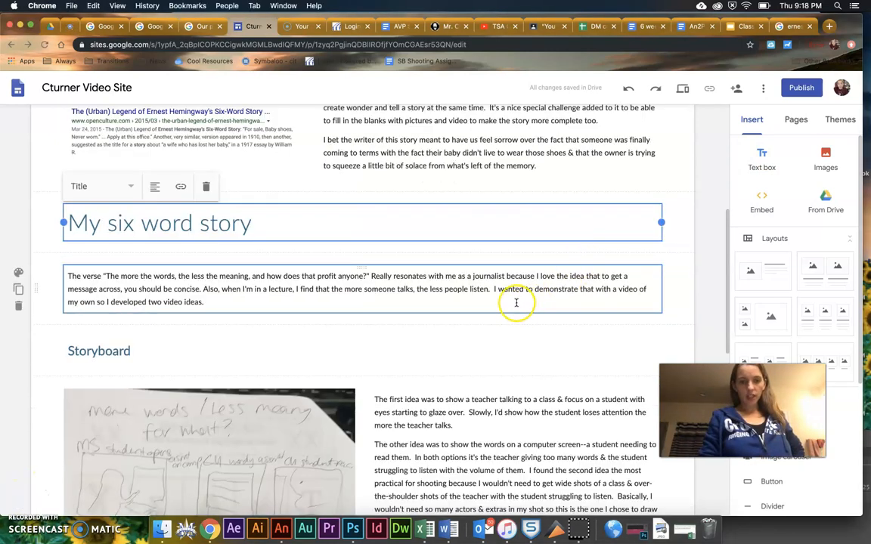
{"action": "left_click", "coordinate": [517, 302]}
{"action": "scroll", "coordinate": [725, 201], "scroll_direction": "up", "scroll_amount": 5}
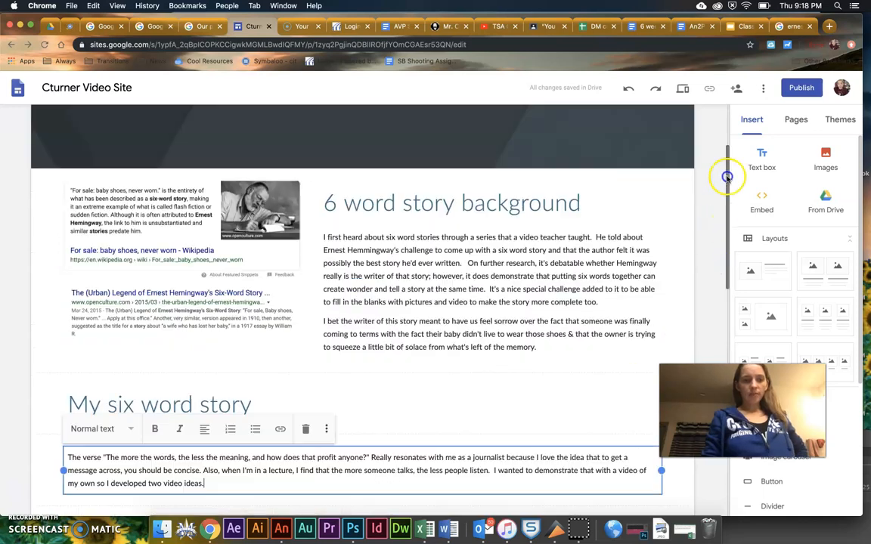
Extend the "My six word story" title to read: My six word story: "More words, less meaning, for what?".
{"action": "scroll", "coordinate": [714, 205], "scroll_direction": "down", "scroll_amount": 2}
{"action": "left_click", "coordinate": [213, 383]}
{"action": "left_click", "coordinate": [307, 376]}
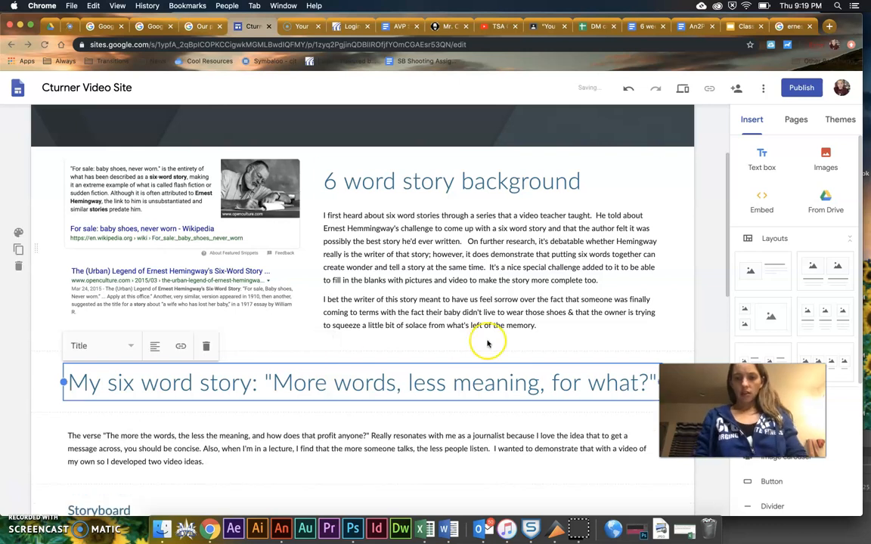
{"action": "left_click", "coordinate": [718, 215]}
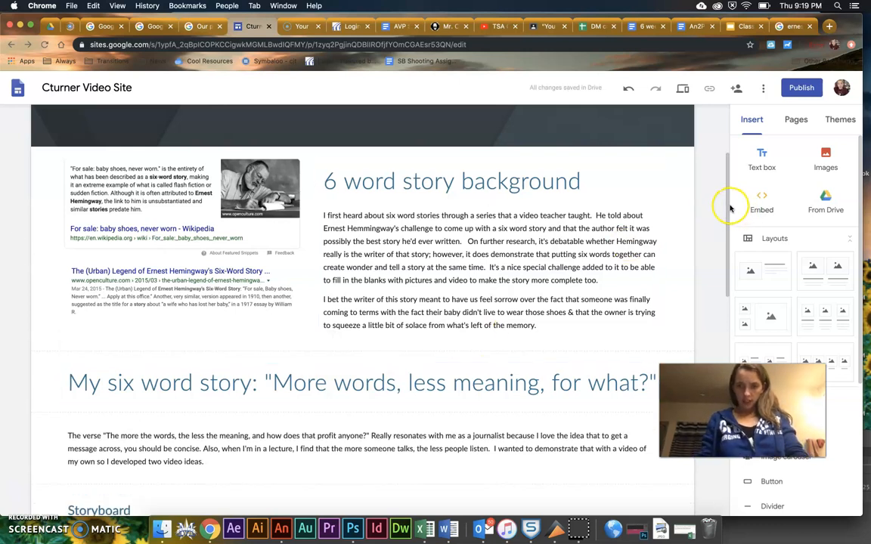
Add a text box below the Shooting the Film section, styled as Heading and reading "Editing the Film".
{"action": "left_click_drag", "start_coordinate": [726, 205], "coordinate": [678, 432]}
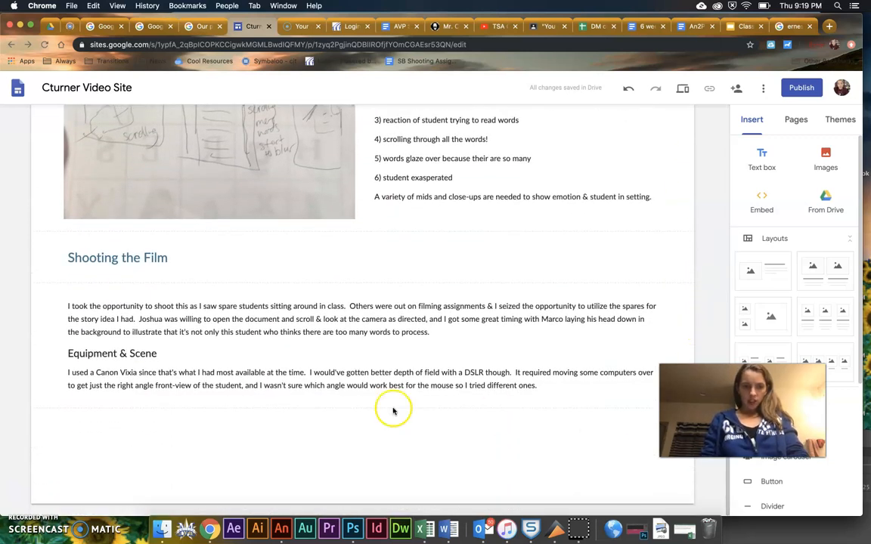
{"action": "left_click", "coordinate": [114, 378]}
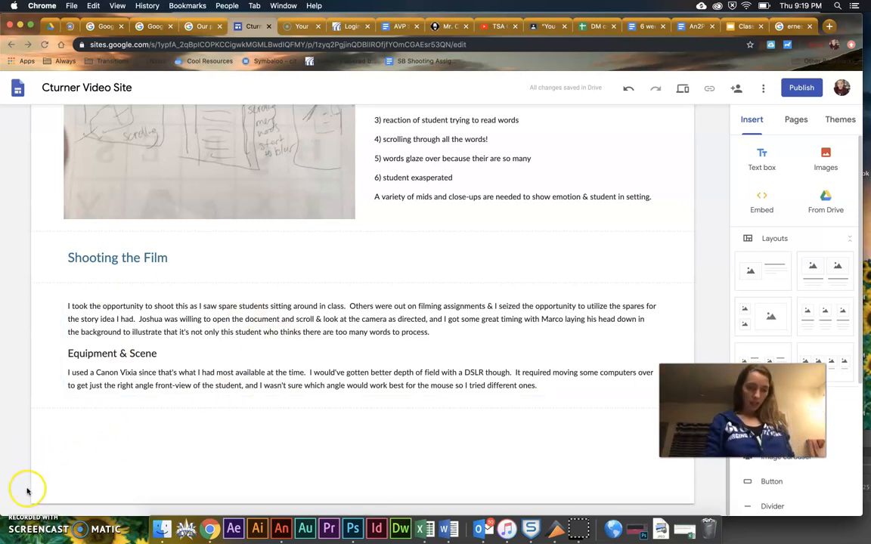
{"action": "left_click", "coordinate": [761, 161]}
{"action": "left_click", "coordinate": [125, 352]}
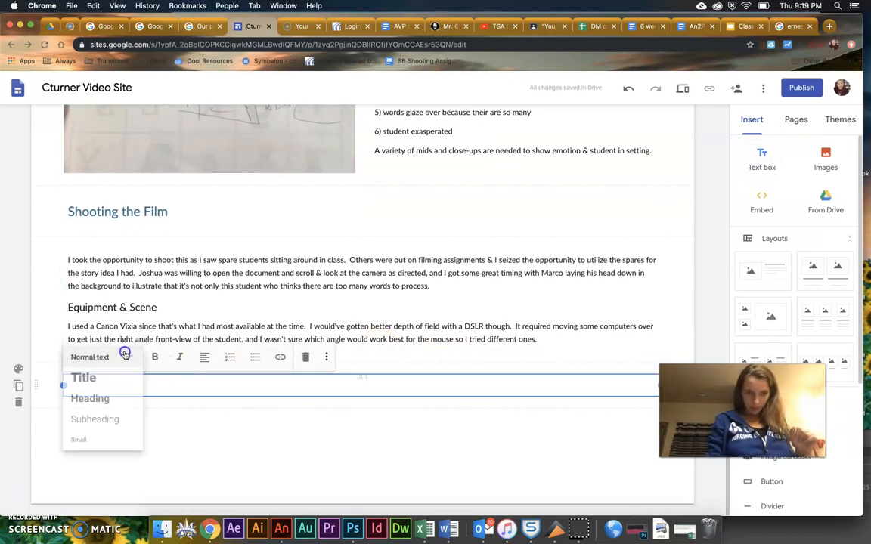
{"action": "left_click", "coordinate": [105, 420]}
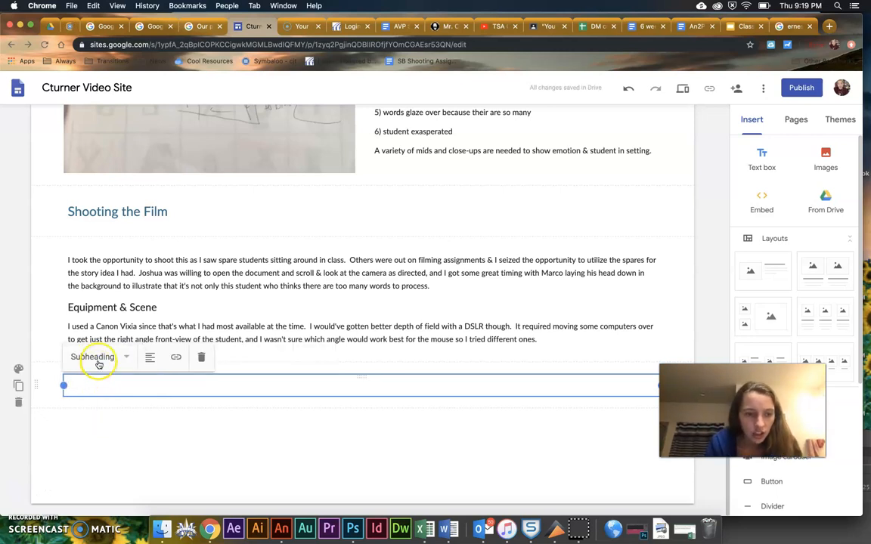
{"action": "left_click", "coordinate": [97, 359]}
{"action": "left_click", "coordinate": [90, 399]}
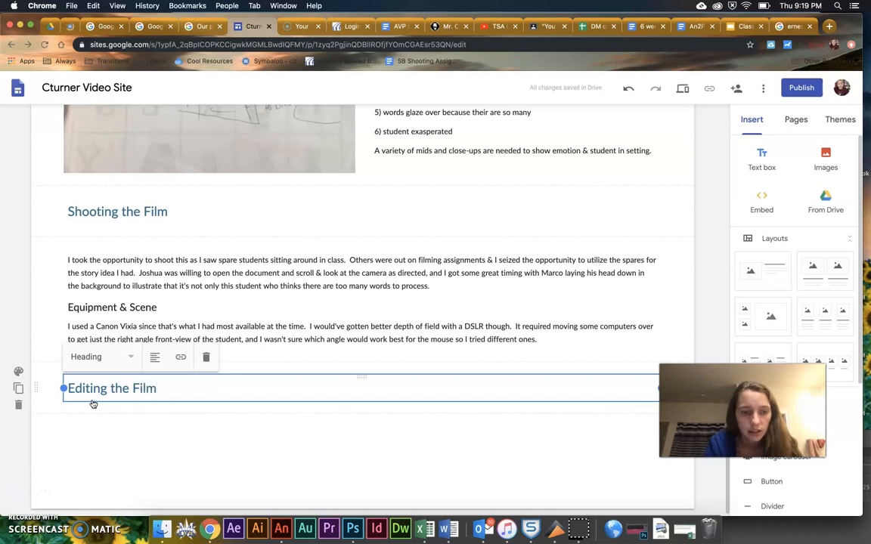
{"action": "left_click", "coordinate": [83, 449]}
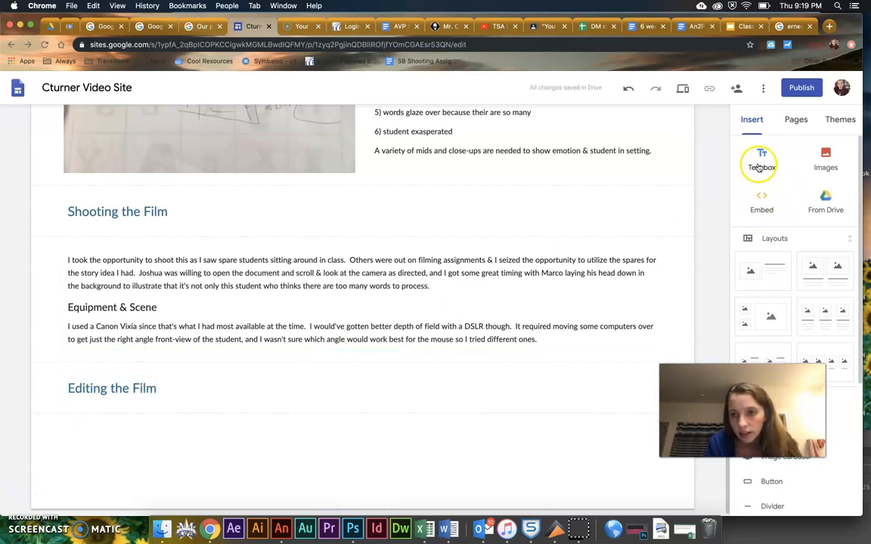
Add a text box reading "Talk about what you determined in editing..." under Editing the Film, followed by a "Final Product" heading.
{"action": "left_click", "coordinate": [761, 166]}
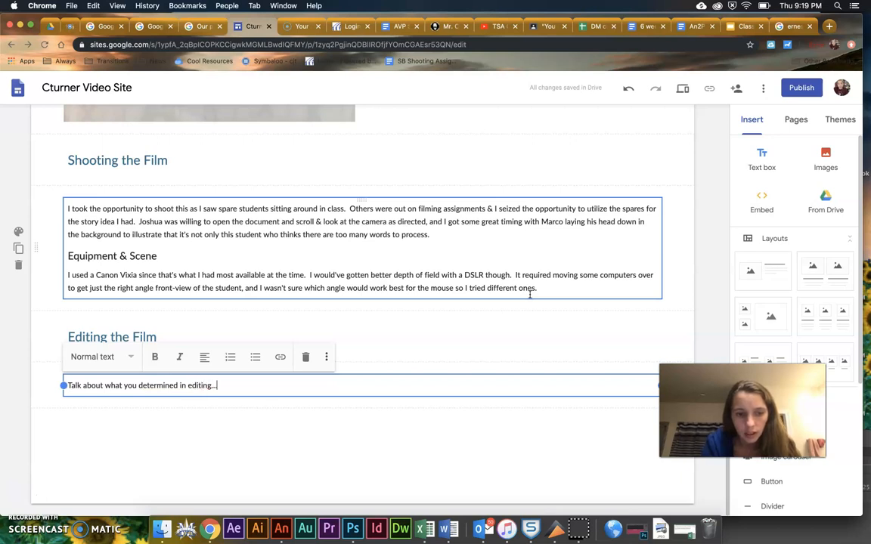
{"action": "left_click", "coordinate": [348, 429]}
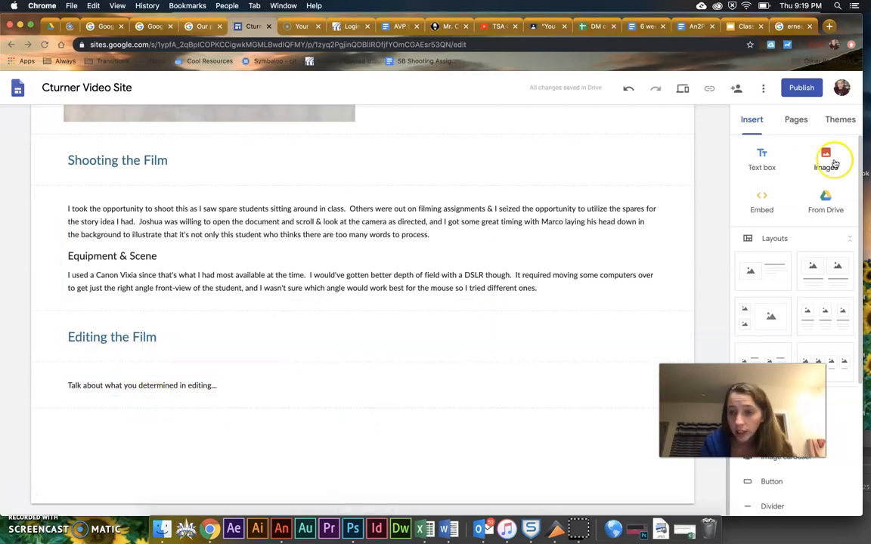
{"action": "left_click", "coordinate": [760, 159]}
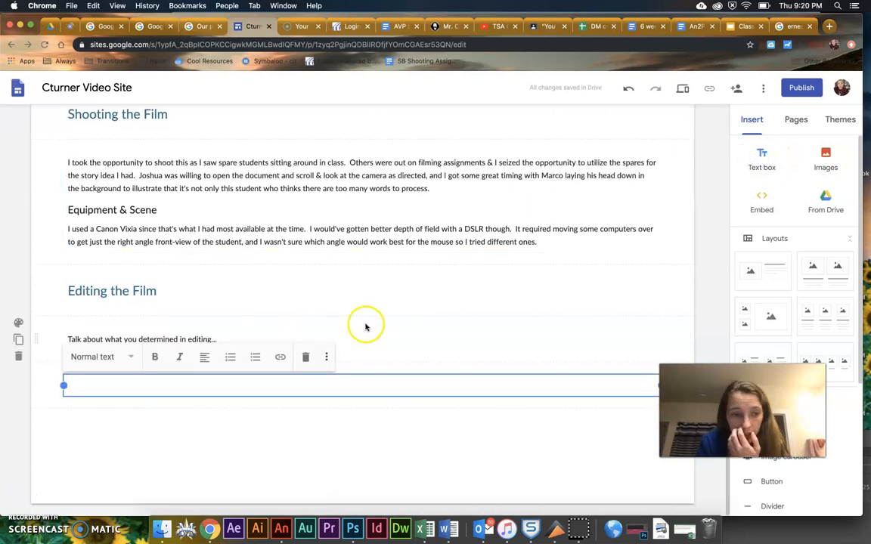
{"action": "left_click", "coordinate": [105, 357]}
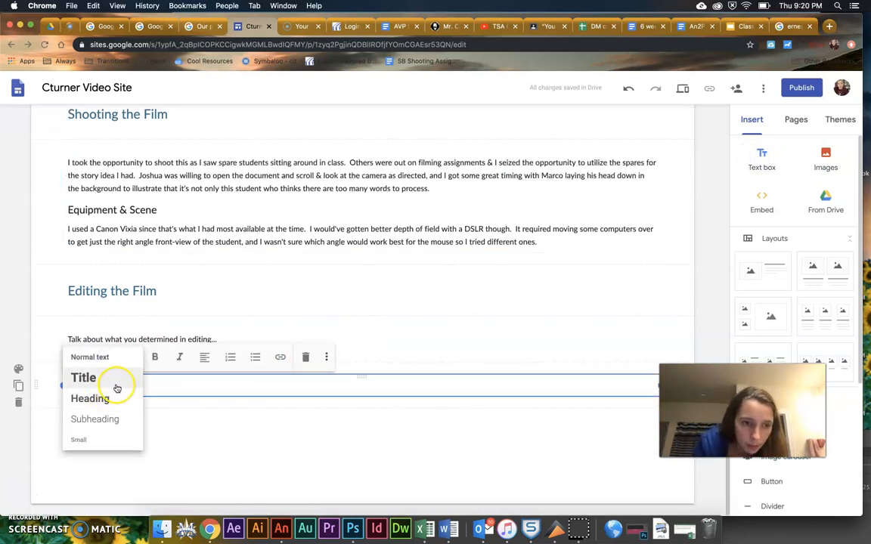
{"action": "left_click", "coordinate": [646, 268]}
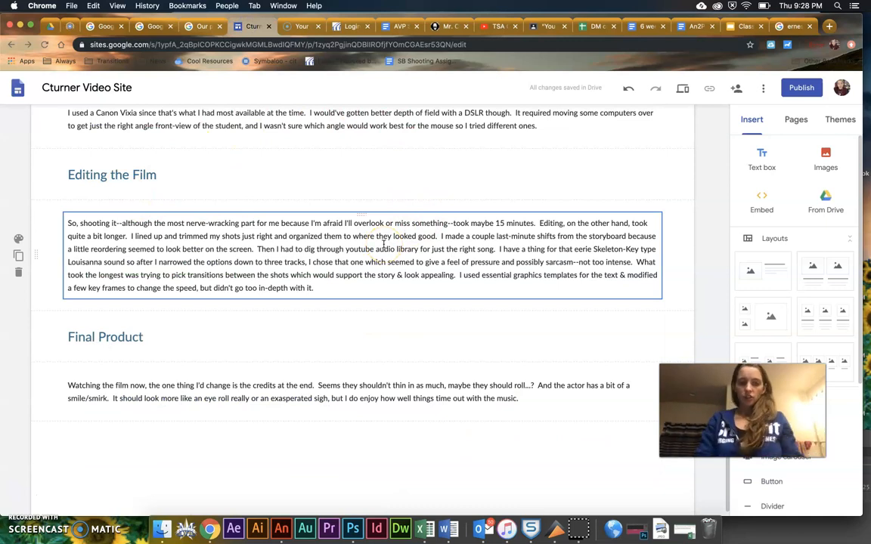
Switch to YouTube and browse the uploaded videos on the signed-in account's own channel.
{"action": "left_click", "coordinate": [793, 27]}
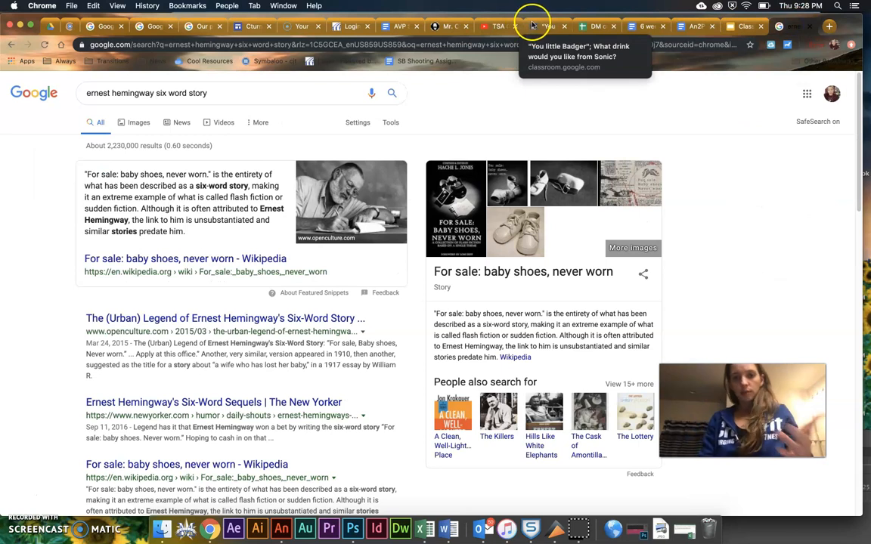
{"action": "left_click", "coordinate": [495, 27]}
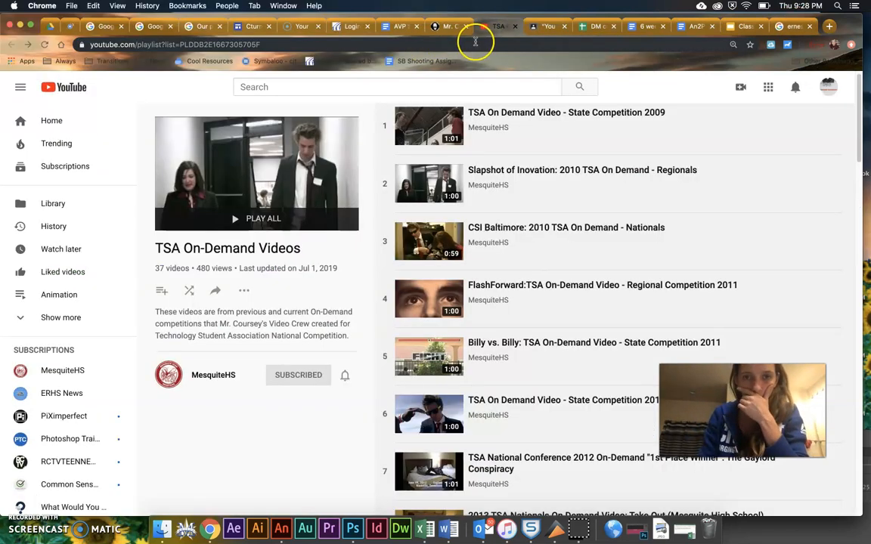
{"action": "left_click", "coordinate": [826, 94]}
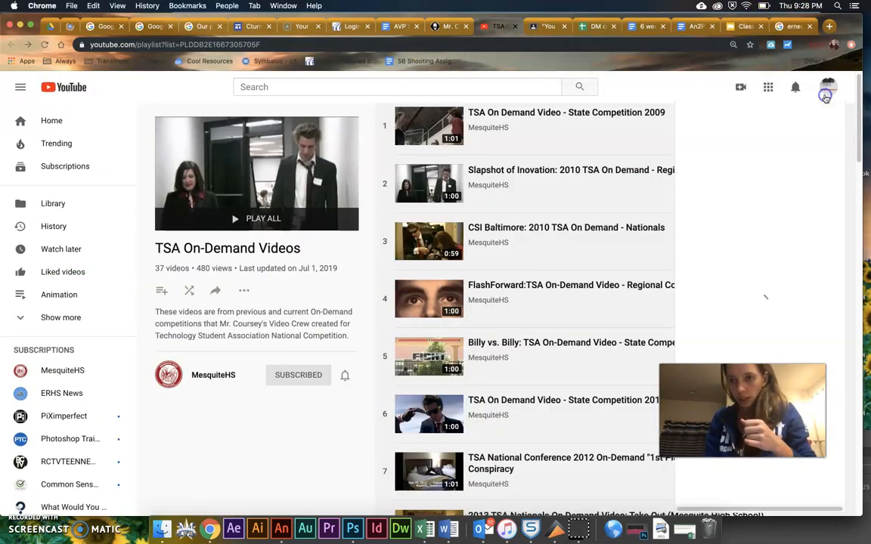
{"action": "left_click", "coordinate": [746, 160]}
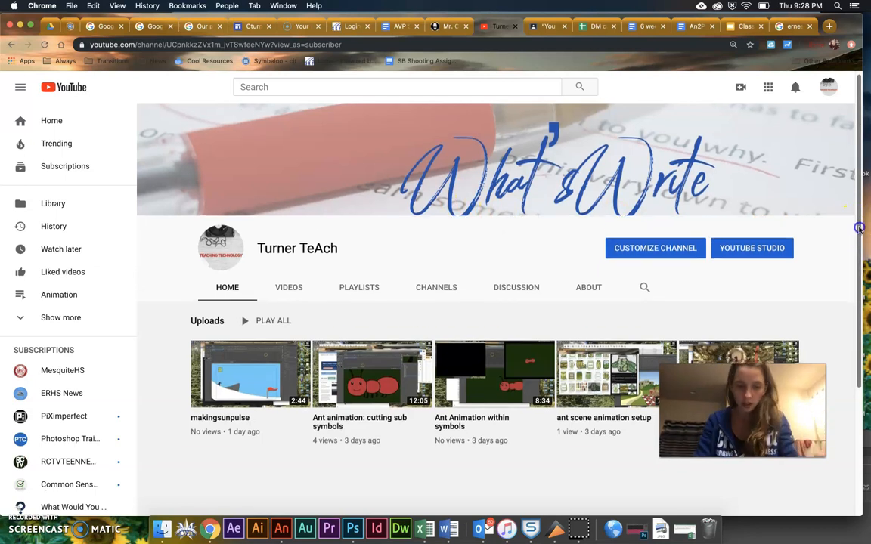
{"action": "scroll", "coordinate": [839, 295], "scroll_direction": "down", "scroll_amount": 3}
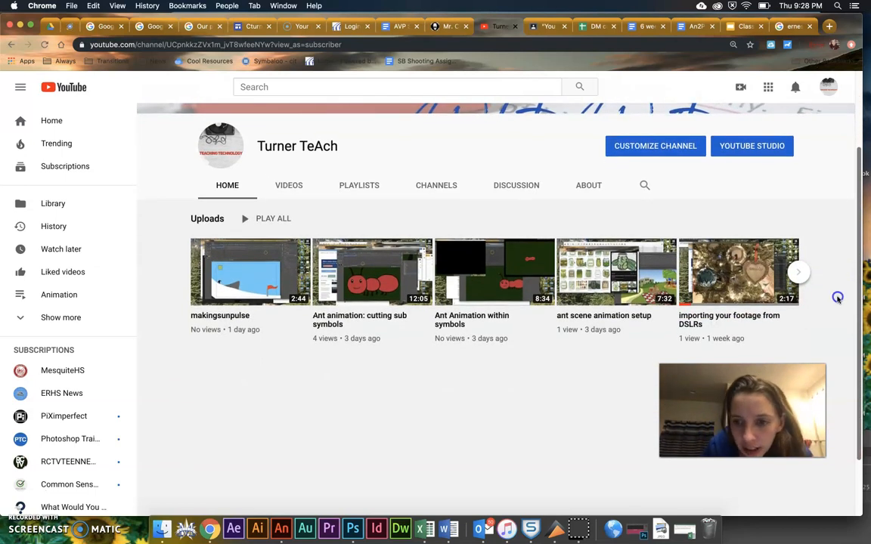
{"action": "left_click", "coordinate": [292, 186]}
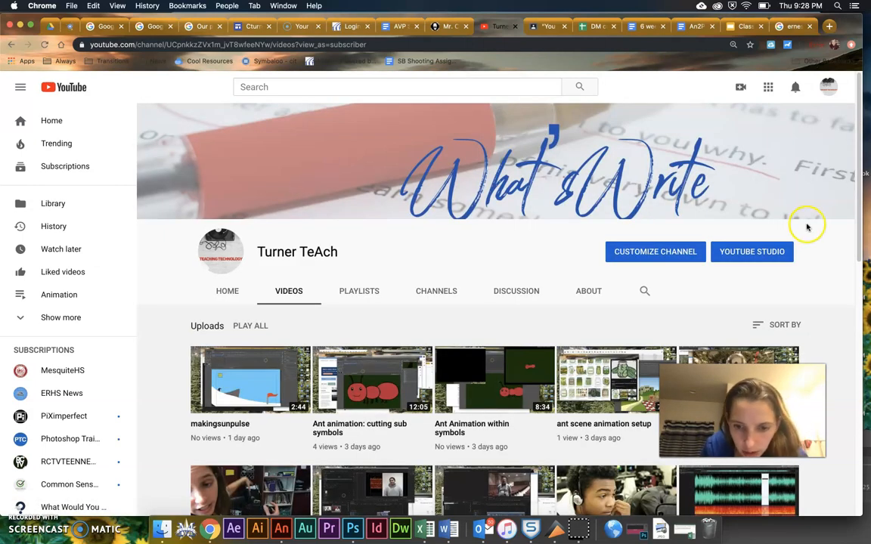
{"action": "left_click_drag", "start_coordinate": [860, 158], "coordinate": [831, 245]}
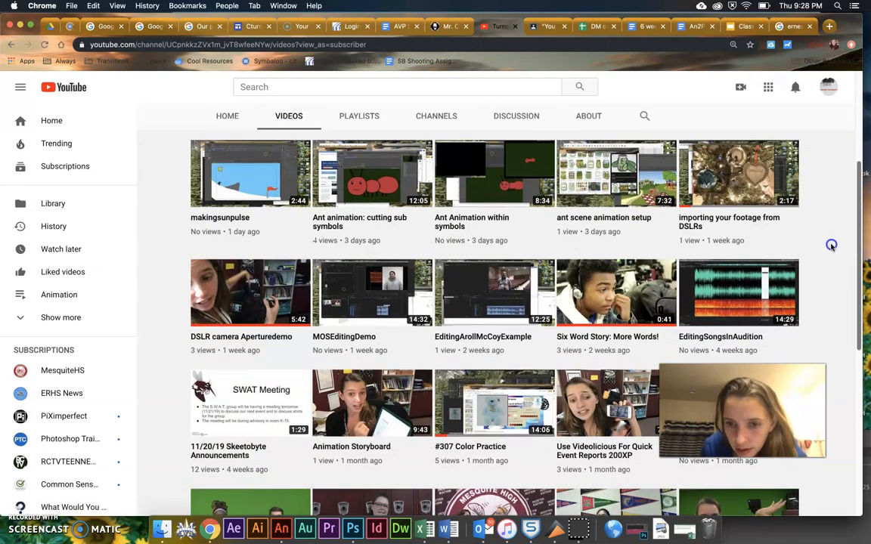
Open the video "Six Word Story: More Words!", pause it and copy its share link.
{"action": "left_click", "coordinate": [567, 278]}
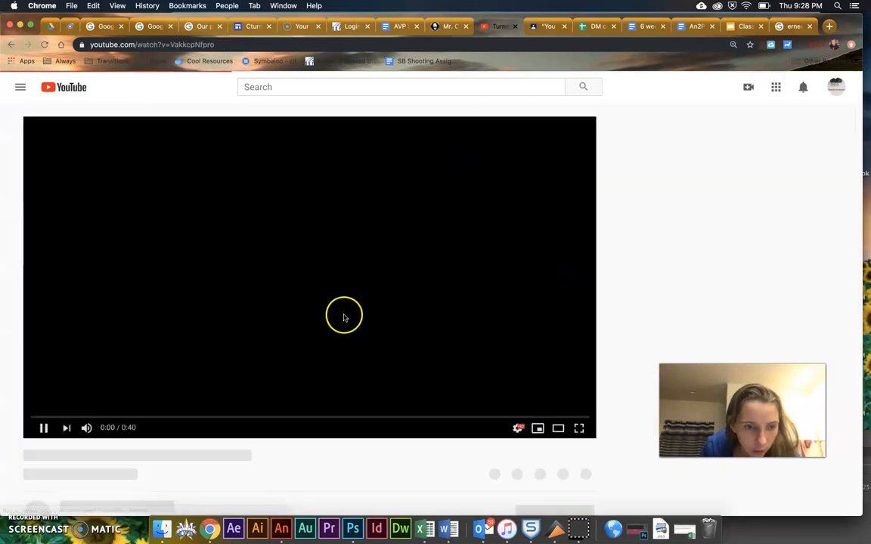
{"action": "left_click", "coordinate": [42, 428]}
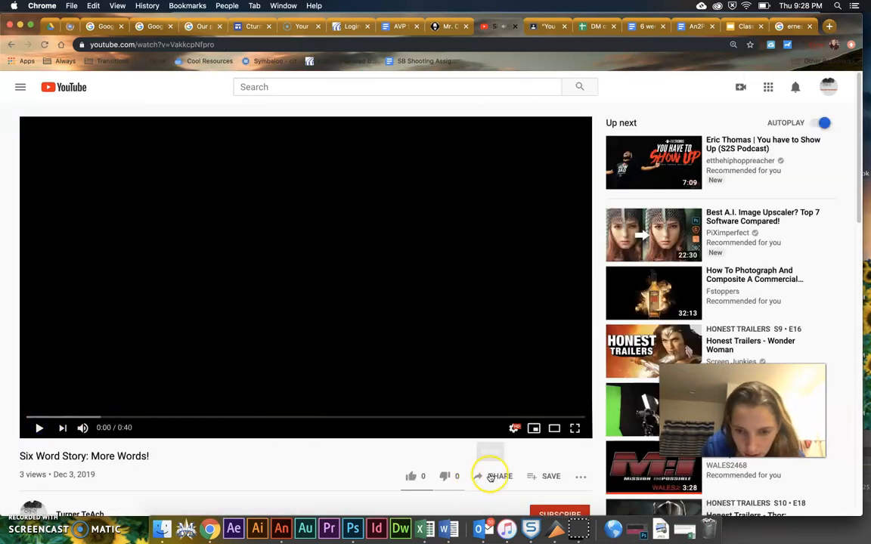
{"action": "left_click", "coordinate": [497, 475]}
{"action": "left_click", "coordinate": [539, 315]}
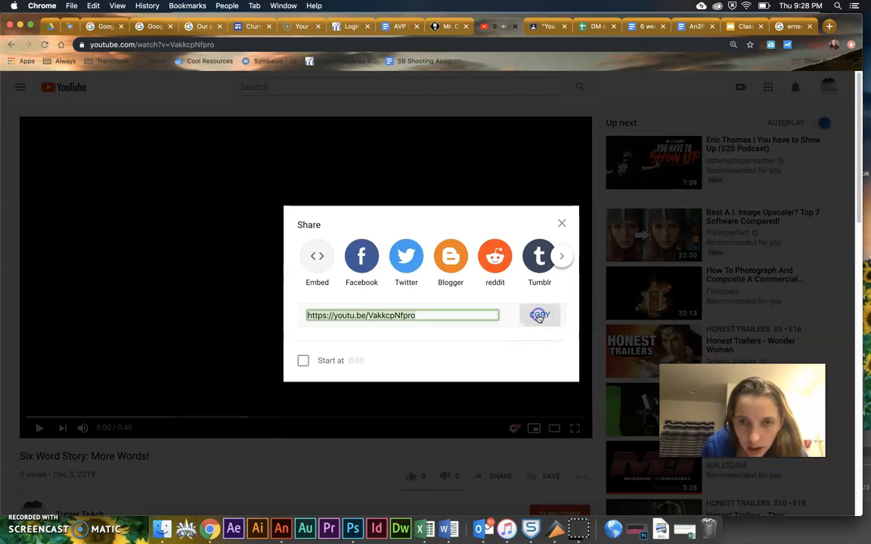
{"action": "left_click", "coordinate": [450, 27]}
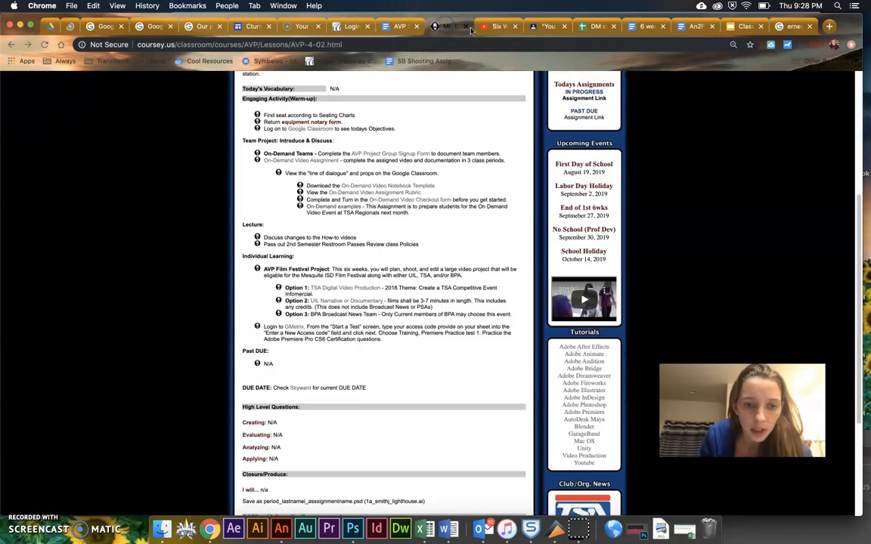
{"action": "left_click", "coordinate": [540, 27]}
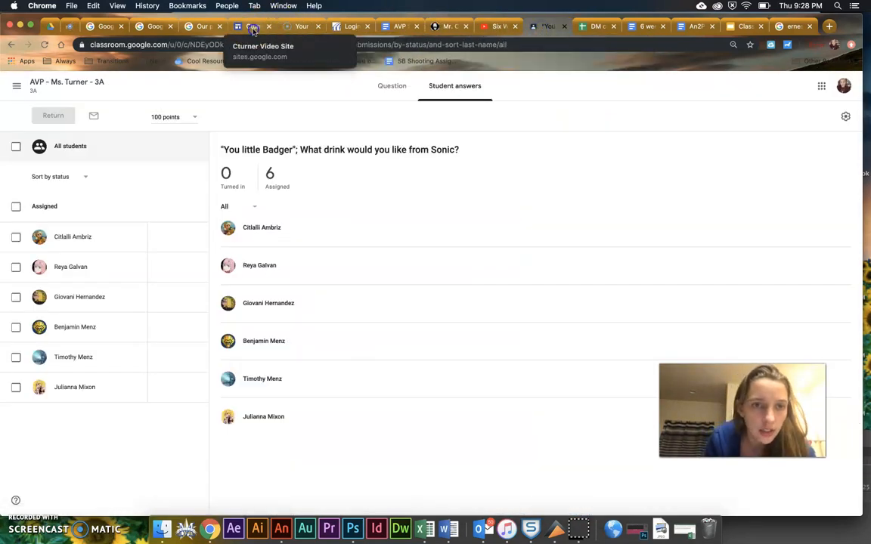
{"action": "left_click", "coordinate": [250, 26]}
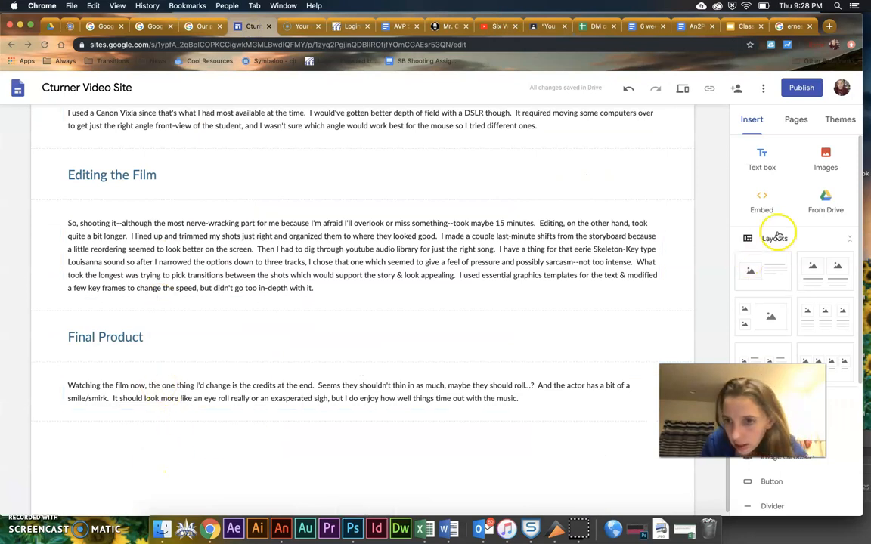
{"action": "left_click", "coordinate": [781, 205]}
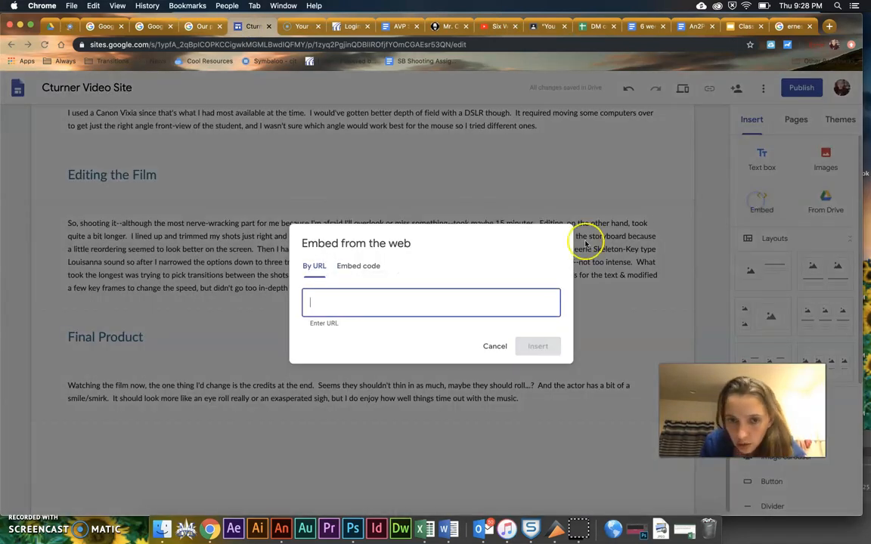
{"action": "key", "text": "super+v"}
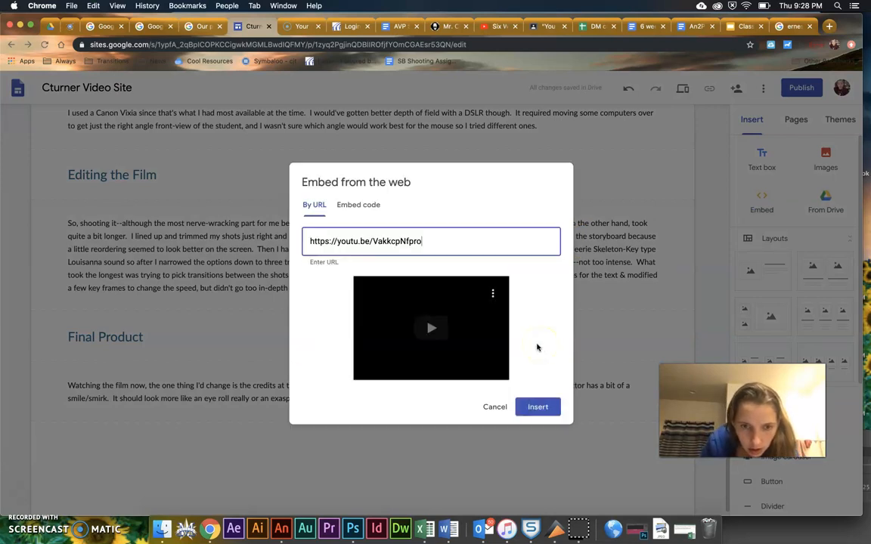
{"action": "left_click", "coordinate": [537, 408]}
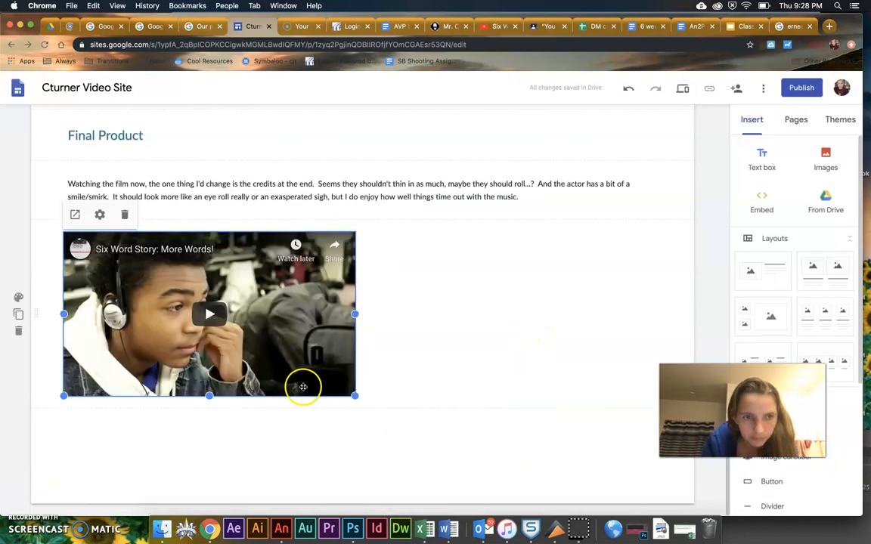
Narrow the Final Product paragraph so it starts just past the video's right edge, and move the video up beside it.
{"action": "left_click", "coordinate": [216, 199]}
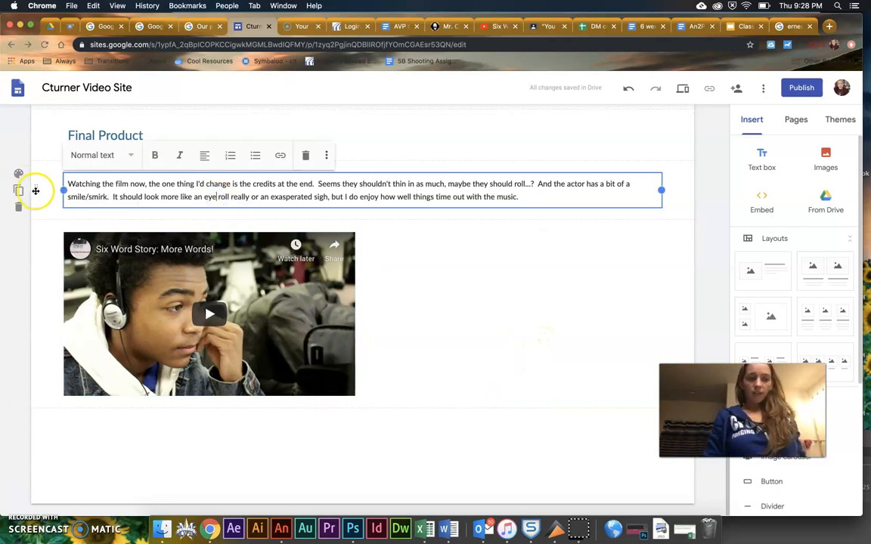
{"action": "left_click", "coordinate": [38, 189]}
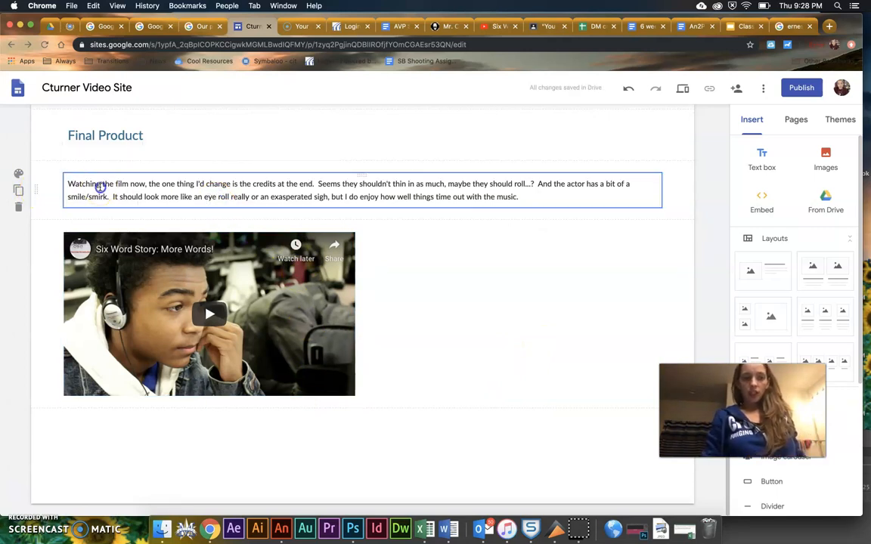
{"action": "left_click", "coordinate": [100, 186]}
{"action": "left_click_drag", "start_coordinate": [64, 191], "coordinate": [374, 217]}
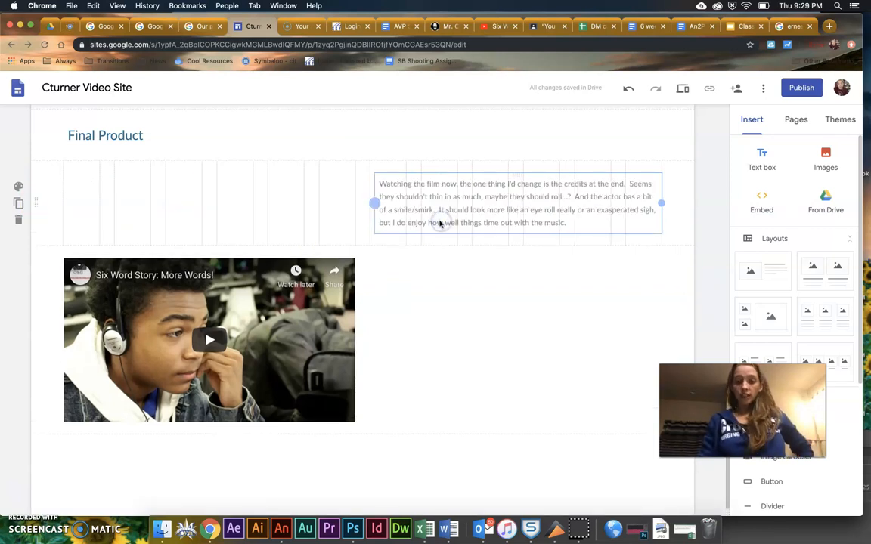
{"action": "left_click_drag", "start_coordinate": [439, 223], "coordinate": [440, 223]}
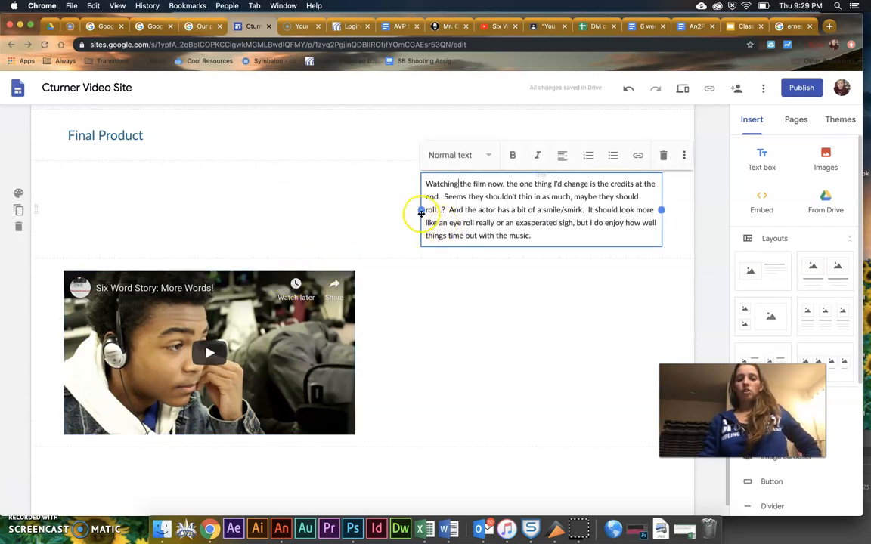
{"action": "left_click_drag", "start_coordinate": [420, 209], "coordinate": [334, 223]}
{"action": "left_click", "coordinate": [275, 308]}
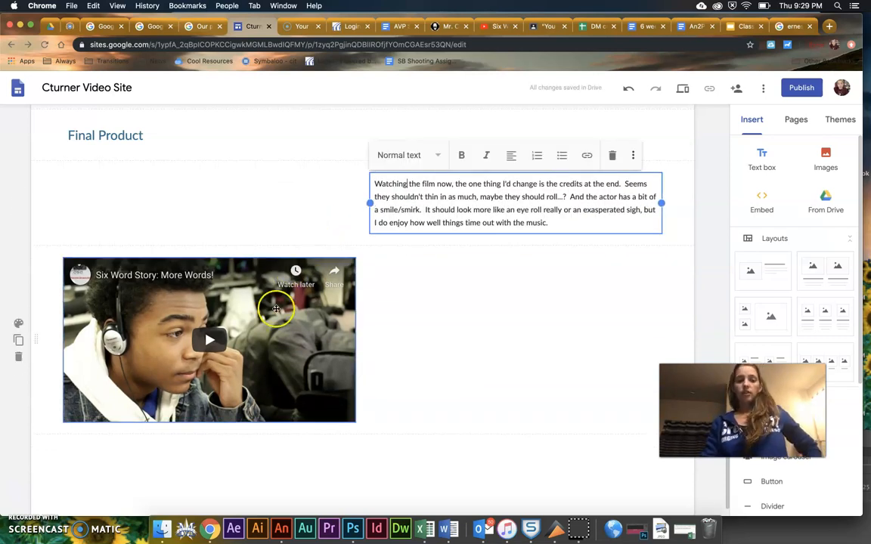
{"action": "left_click_drag", "start_coordinate": [274, 291], "coordinate": [270, 210]}
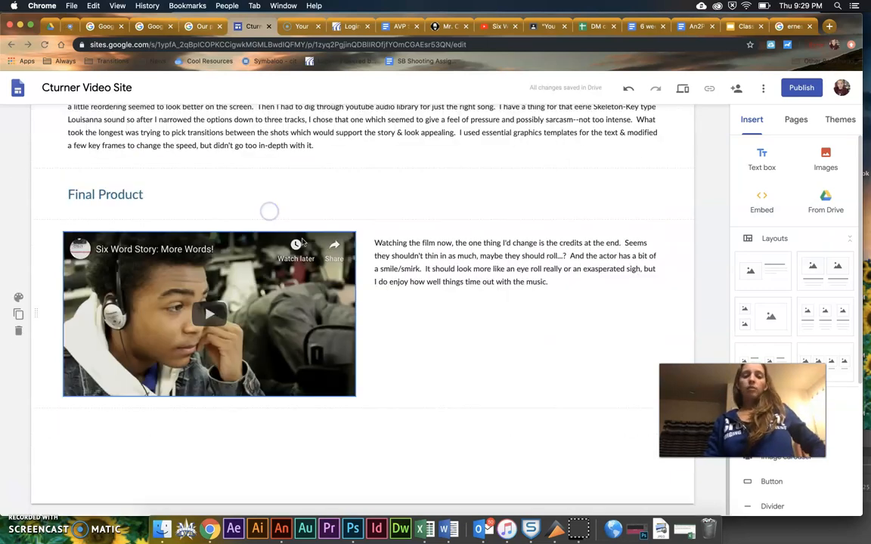
Publish the site under its suggested web address, keeping viewing access for anyone at Mesquite ISD.
{"action": "left_click", "coordinate": [461, 352]}
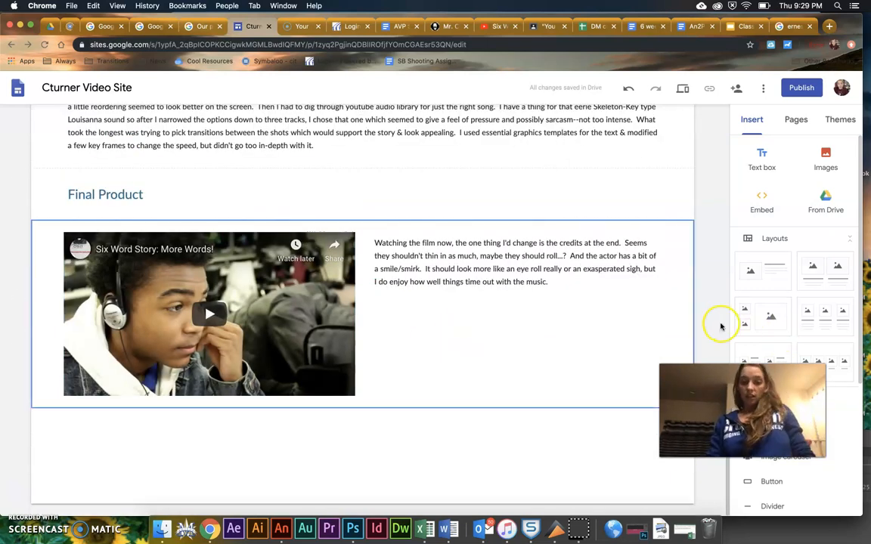
{"action": "left_click_drag", "start_coordinate": [861, 288], "coordinate": [813, 179]}
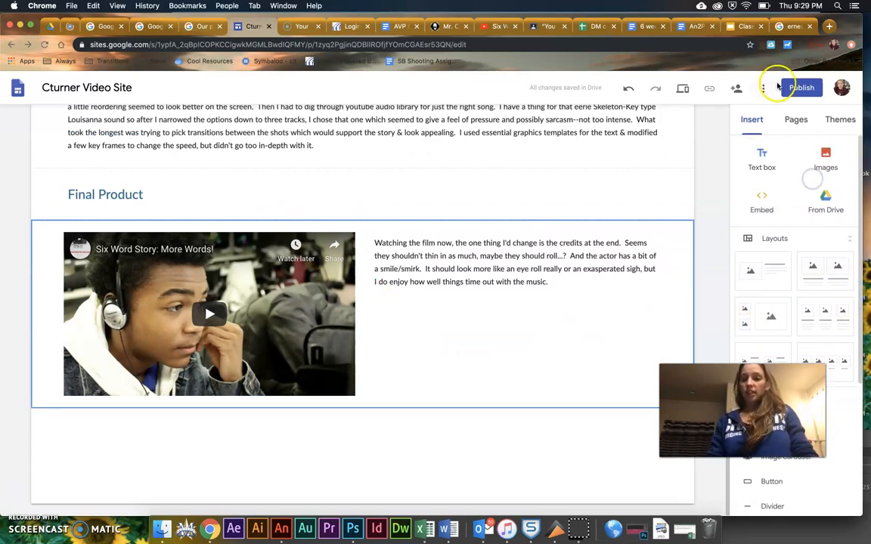
{"action": "left_click", "coordinate": [790, 93]}
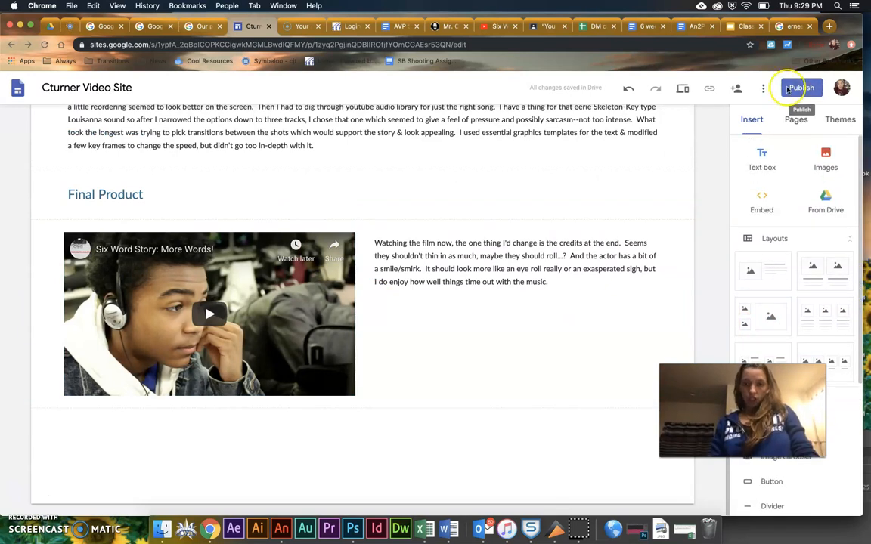
{"action": "left_click", "coordinate": [788, 89]}
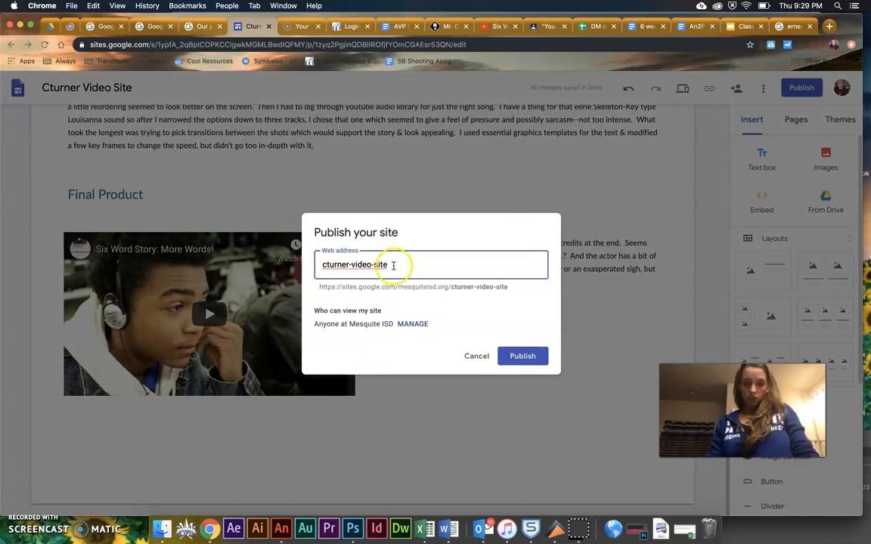
{"action": "left_click_drag", "start_coordinate": [393, 265], "coordinate": [278, 258]}
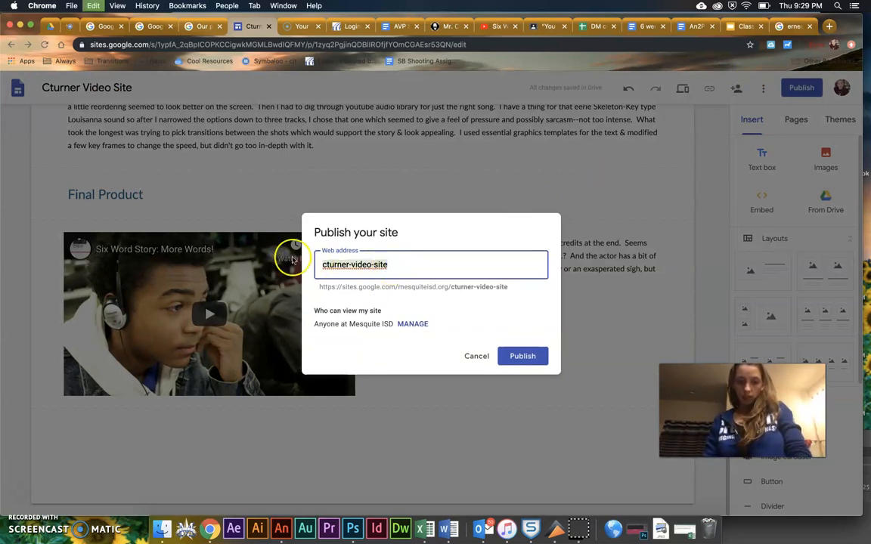
{"action": "left_click", "coordinate": [525, 356]}
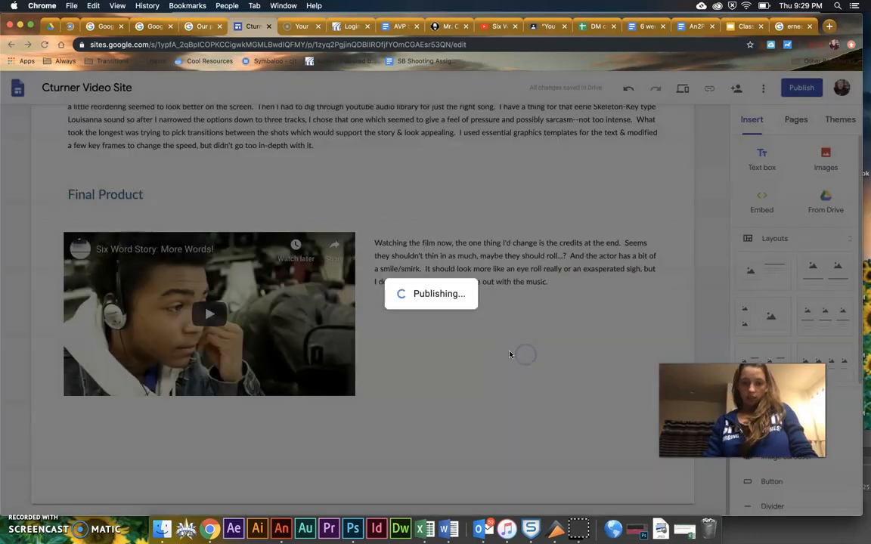